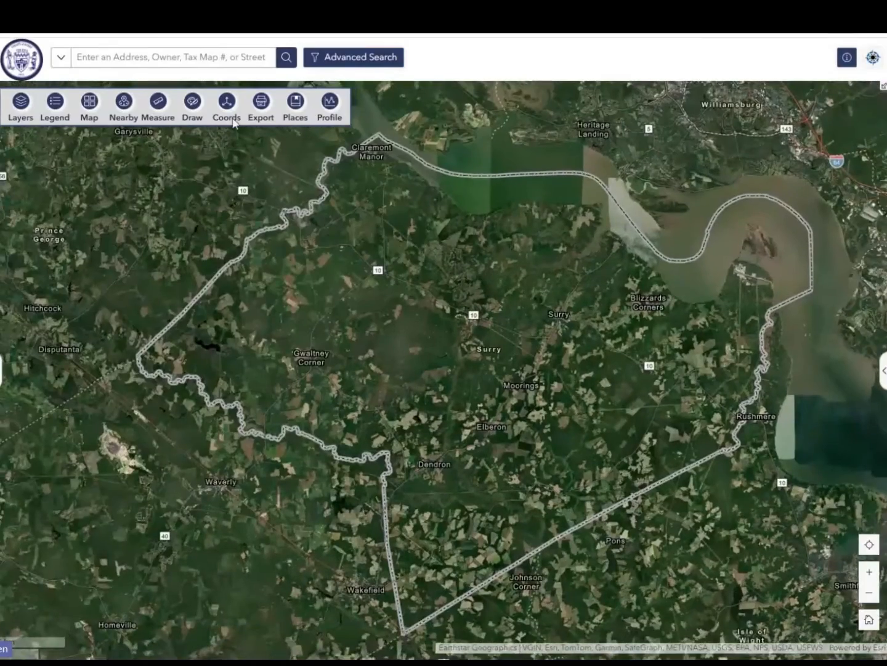
# Search for the county-owned School St property by its street address and show its parcel up close
pyautogui.click(177, 55)
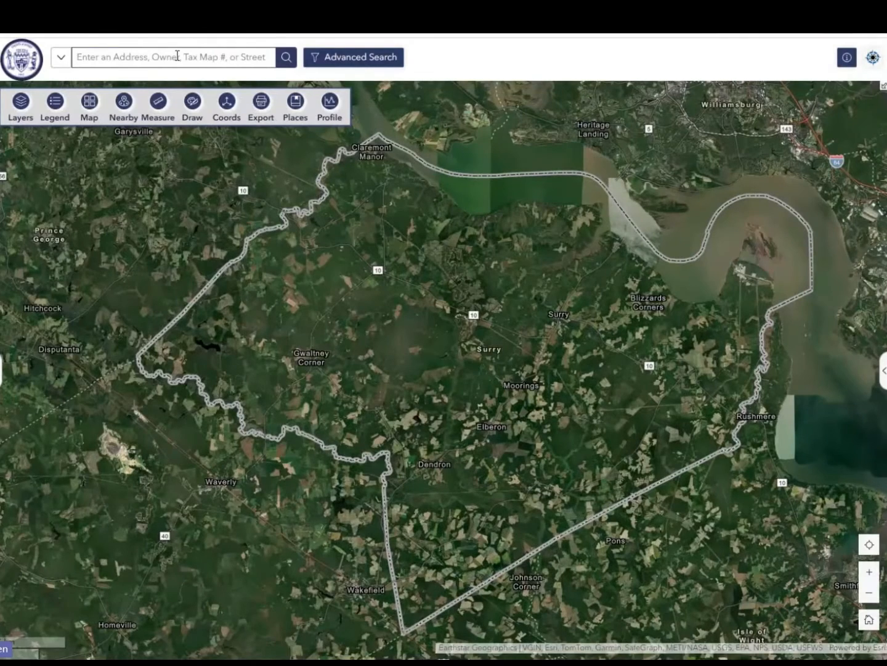
pyautogui.write('45 school')
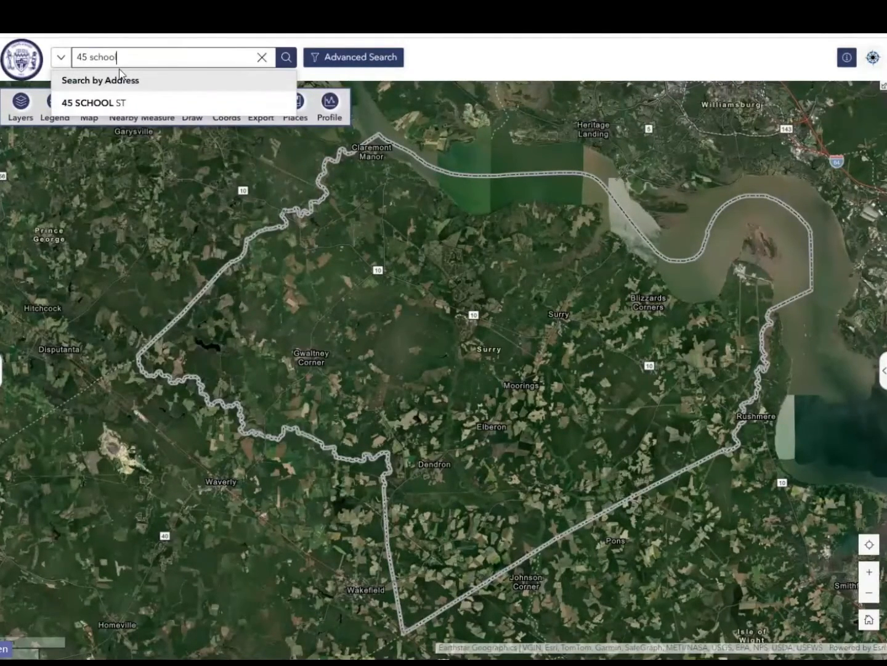
pyautogui.click(81, 103)
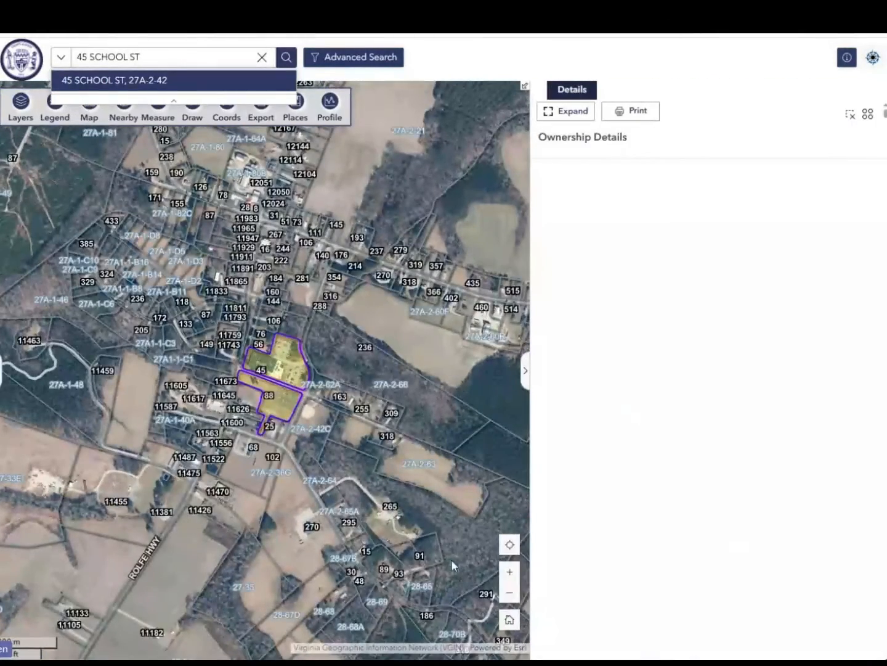
pyautogui.click(509, 571)
pyautogui.click(510, 571)
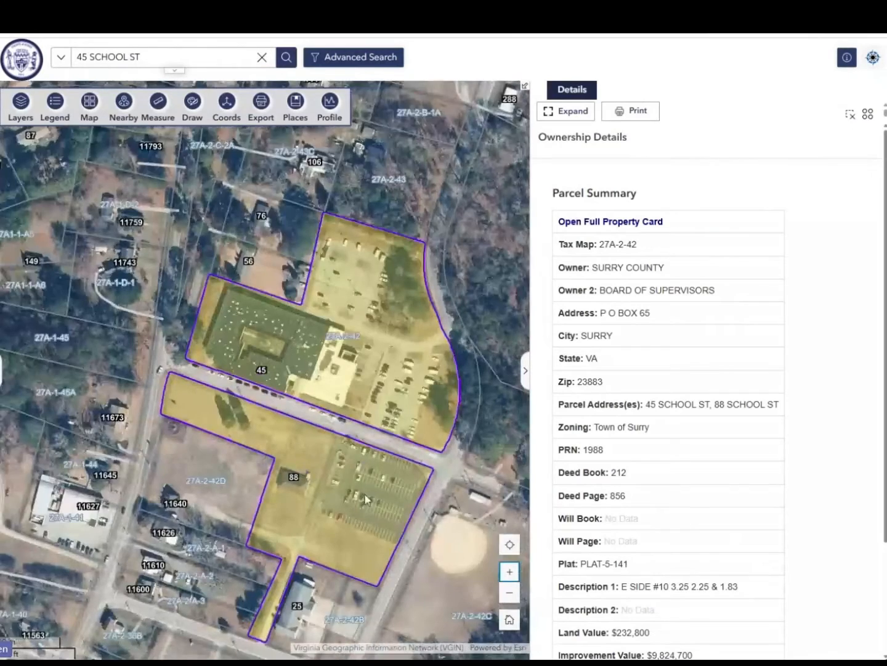
pyautogui.moveTo(365, 499); pyautogui.dragTo(323, 435)
# Look through the parcel's full property card and open its downloaded report, Report (82).pdf
pyautogui.scroll(-3, 731, 343)
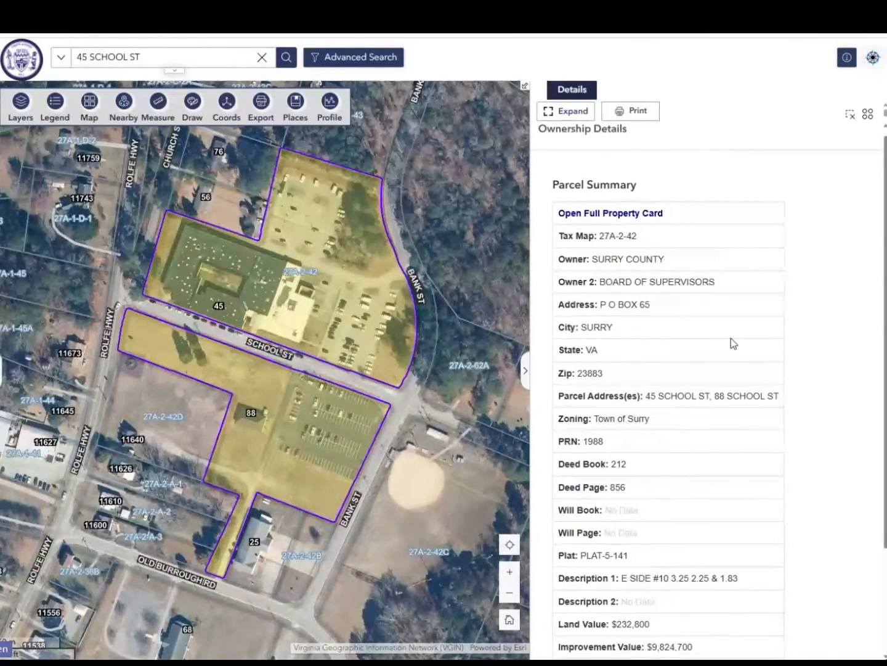
pyautogui.scroll(3, 757, 403)
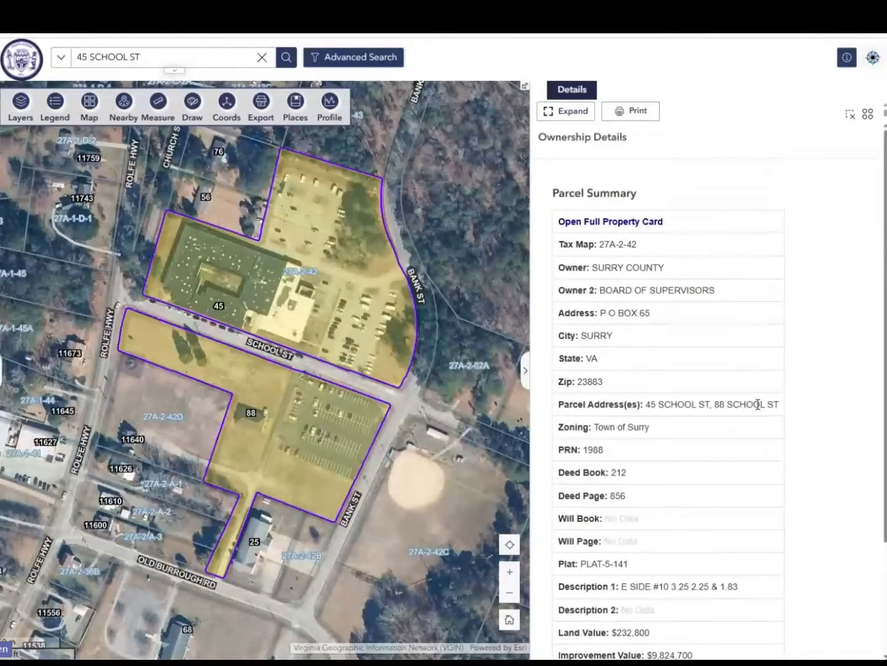
pyautogui.click(602, 223)
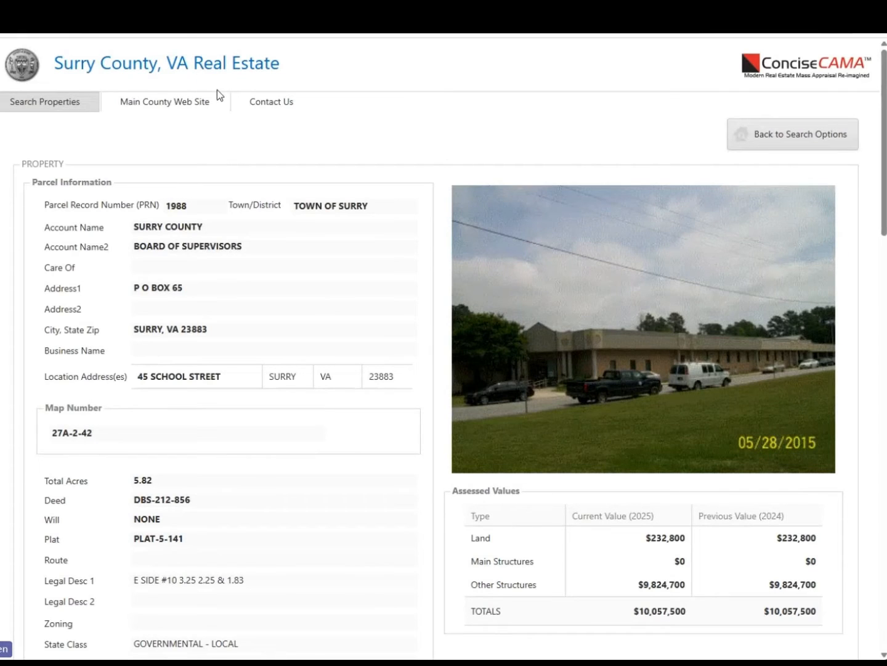
pyautogui.scroll(-15, 302, 425)
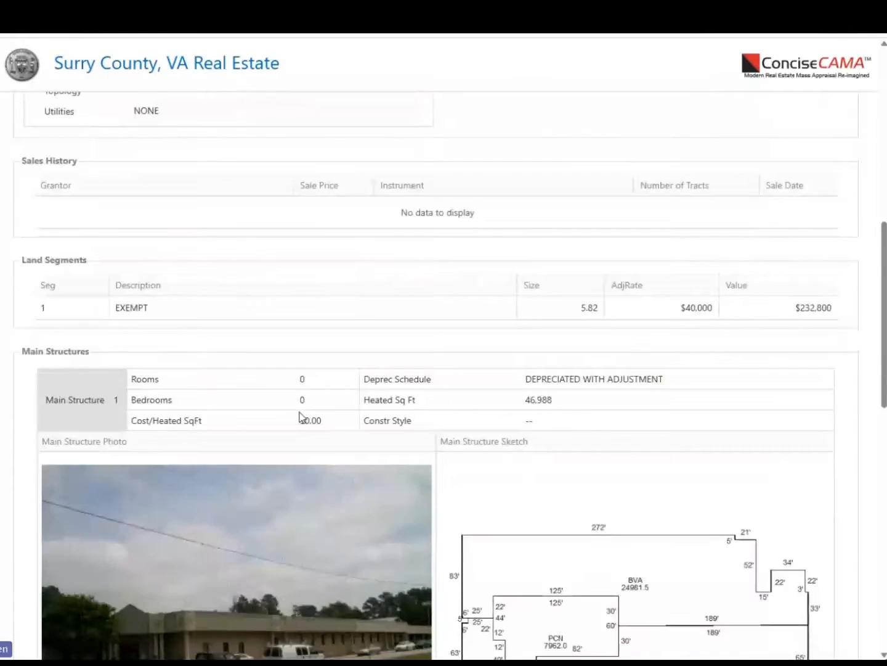
pyautogui.scroll(-3, 303, 419)
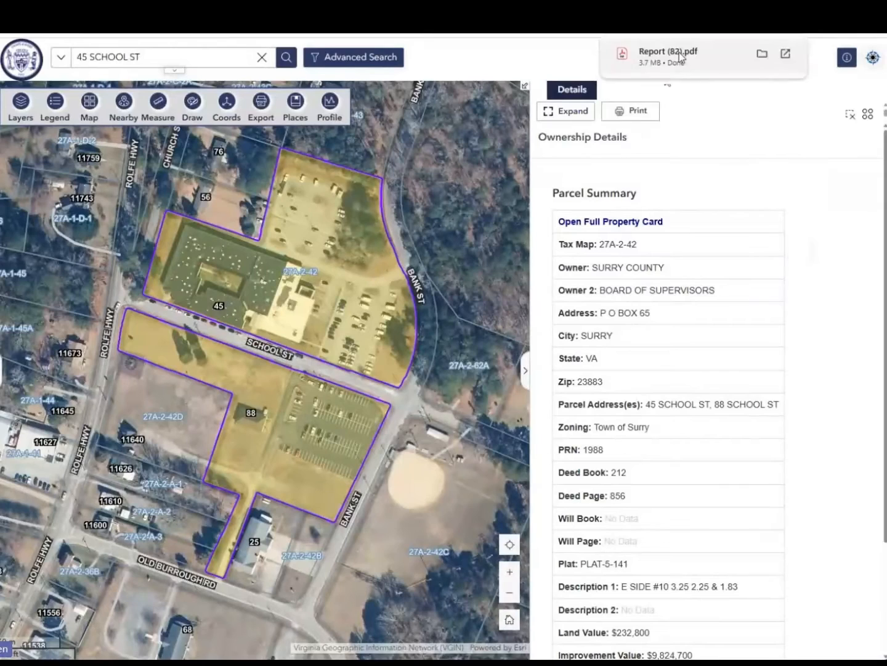
pyautogui.click(682, 54)
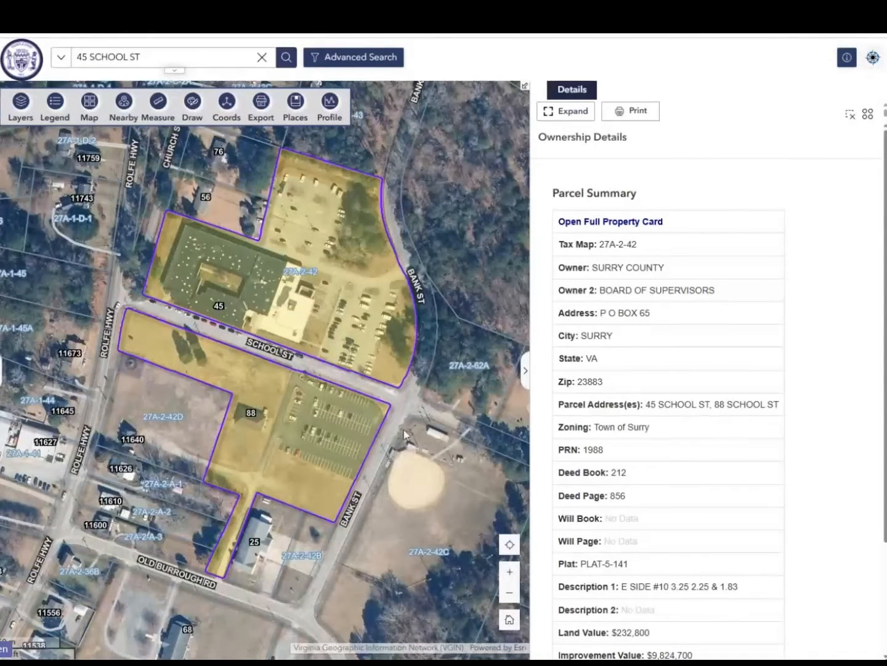
# Select the ballfield parcel across Bank St and review its ownership details
pyautogui.moveTo(384, 435); pyautogui.dragTo(248, 298)
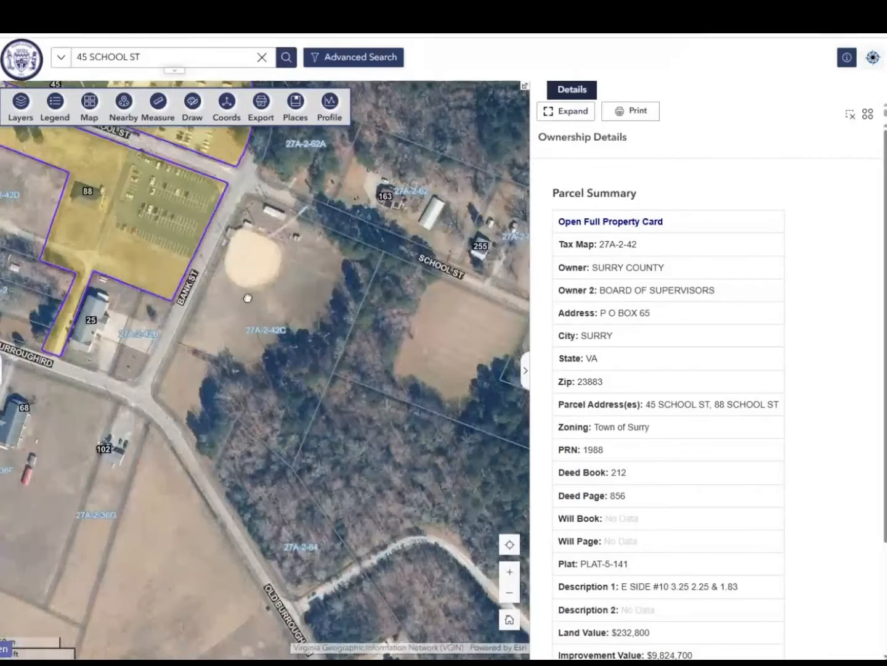
pyautogui.click(258, 352)
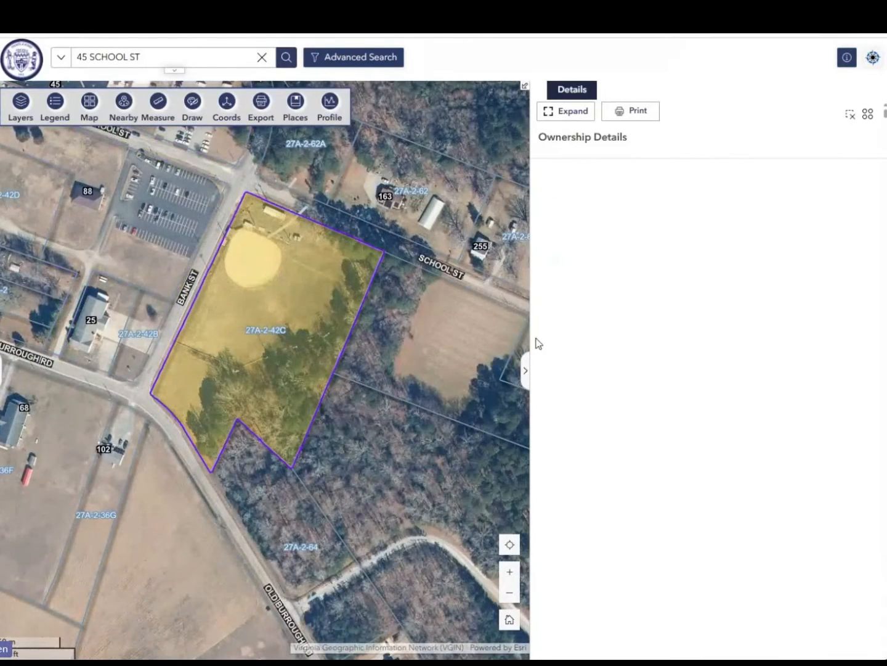
pyautogui.scroll(-3, 718, 384)
pyautogui.scroll(3, 717, 398)
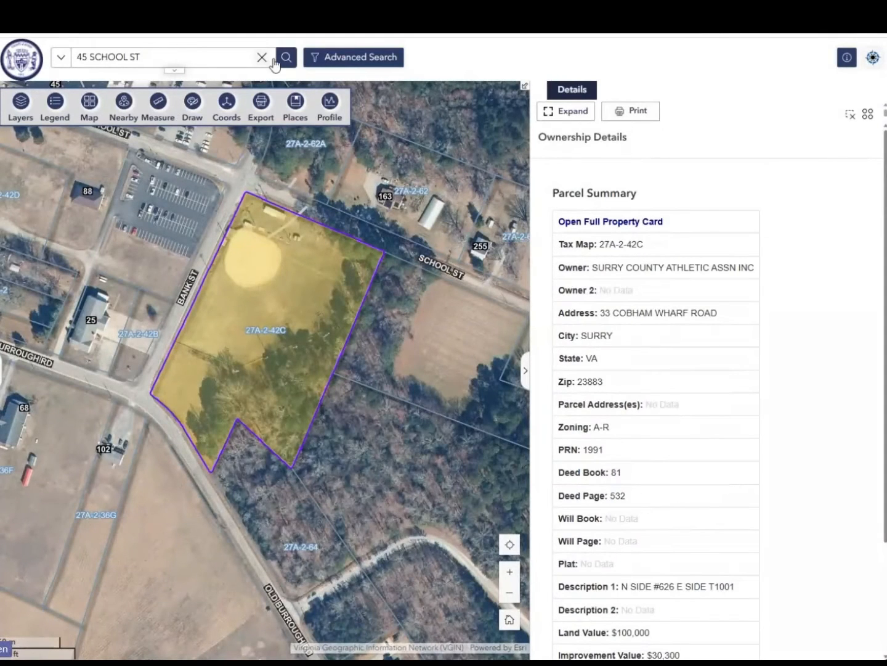
# Start an advanced parcel search and filter the parcels by R-2 zoning
pyautogui.click(326, 62)
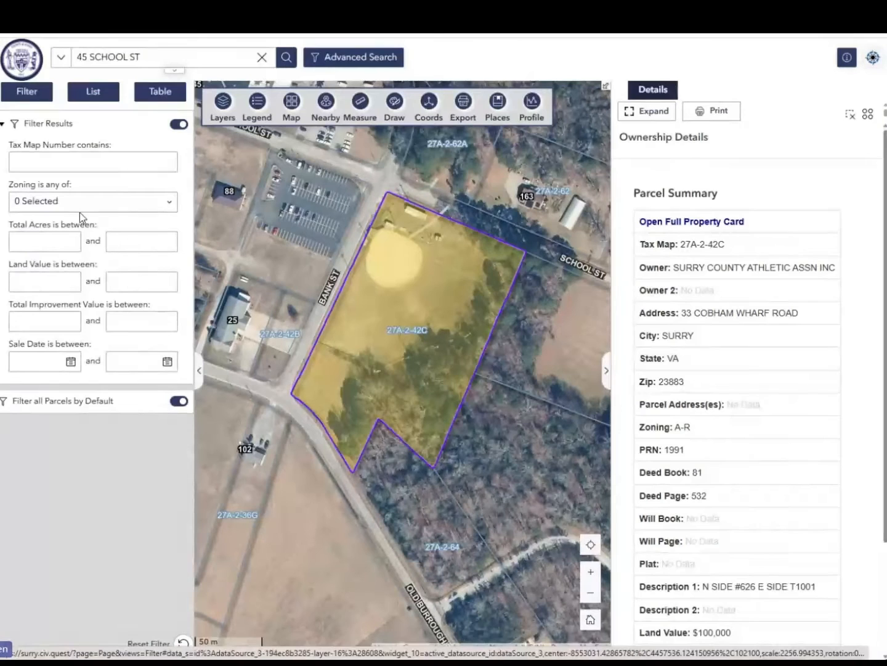
pyautogui.click(41, 205)
pyautogui.scroll(-3, 49, 302)
pyautogui.click(19, 314)
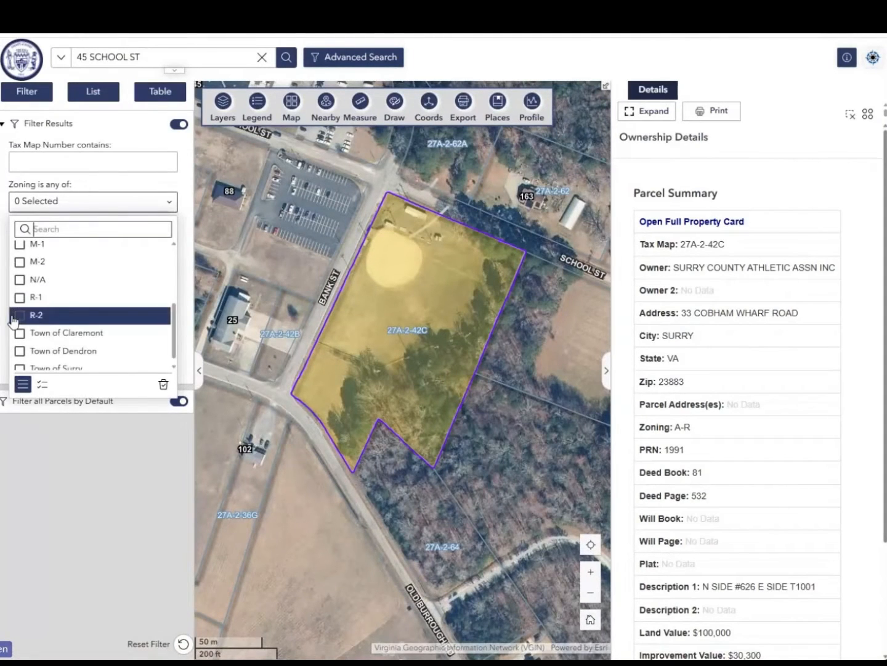
pyautogui.click(68, 503)
# Limit the filtered parcels to total acreage between 20 and 100
pyautogui.click(40, 241)
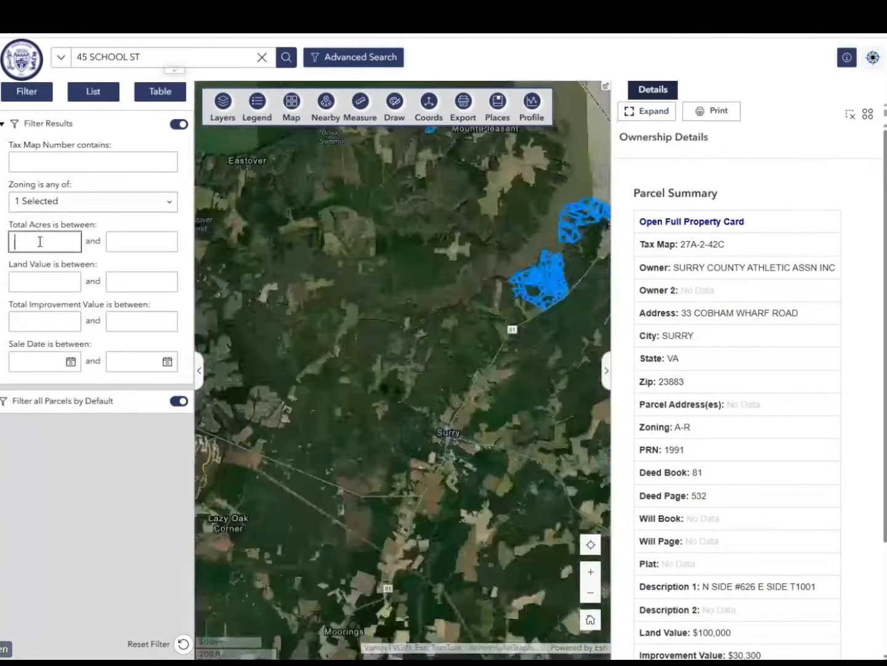
pyautogui.write('20')
pyautogui.press('Tab')
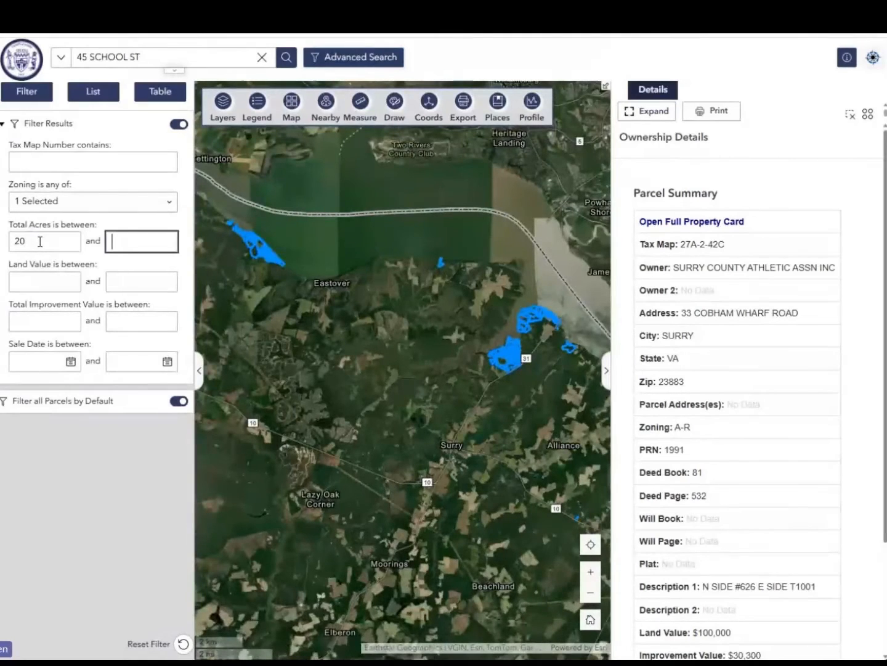
pyautogui.write('100')
pyautogui.press('Tab')
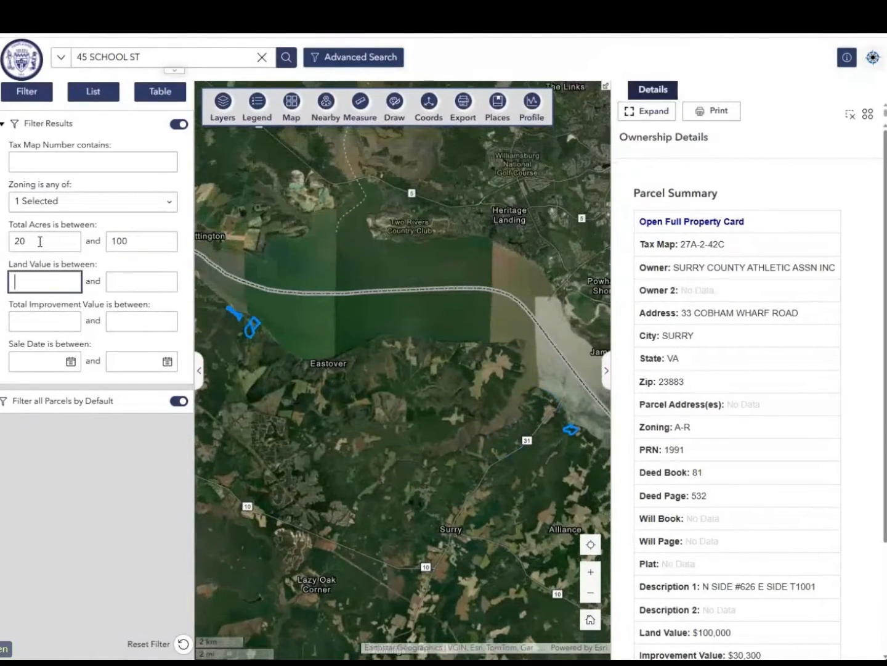
# Select the Davey Resource Group Inc parcel from the filtered list and view the results as a table
pyautogui.click(92, 91)
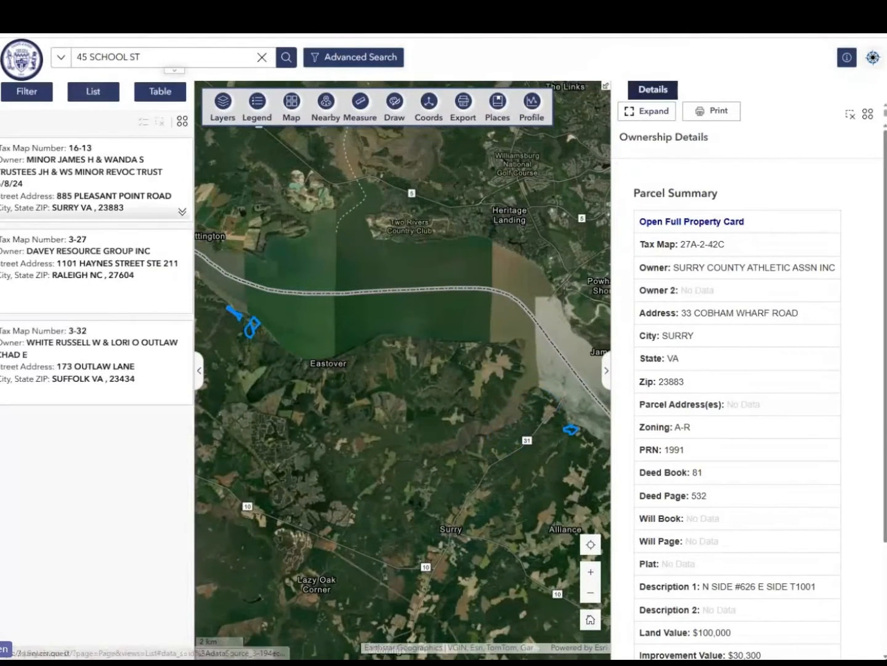
pyautogui.click(73, 284)
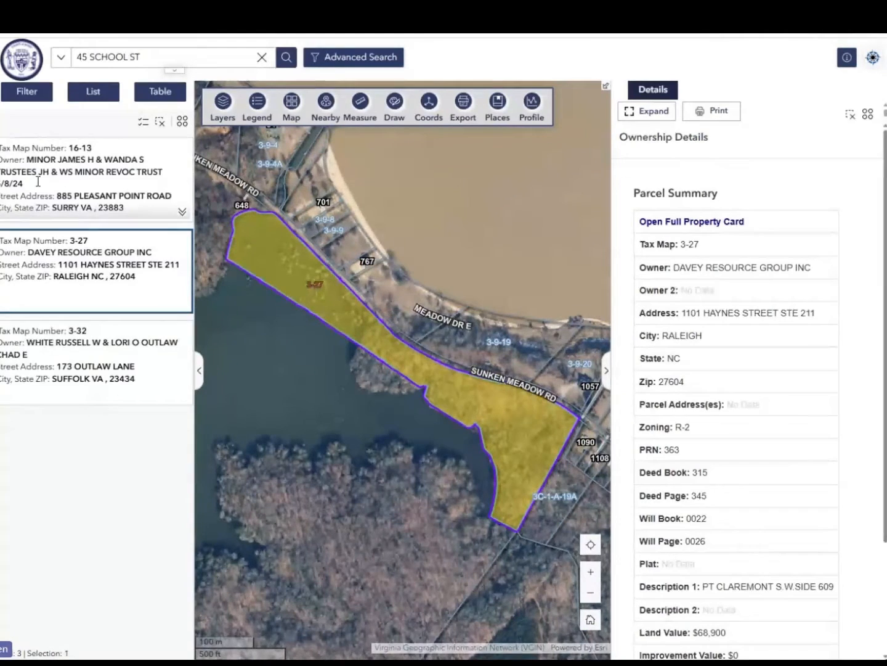
pyautogui.click(180, 93)
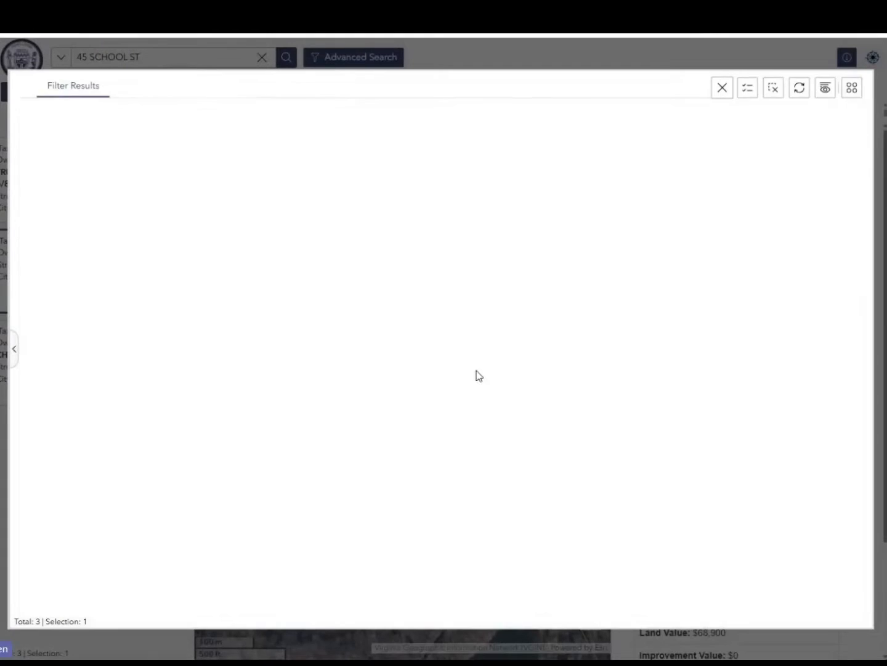
pyautogui.click(723, 88)
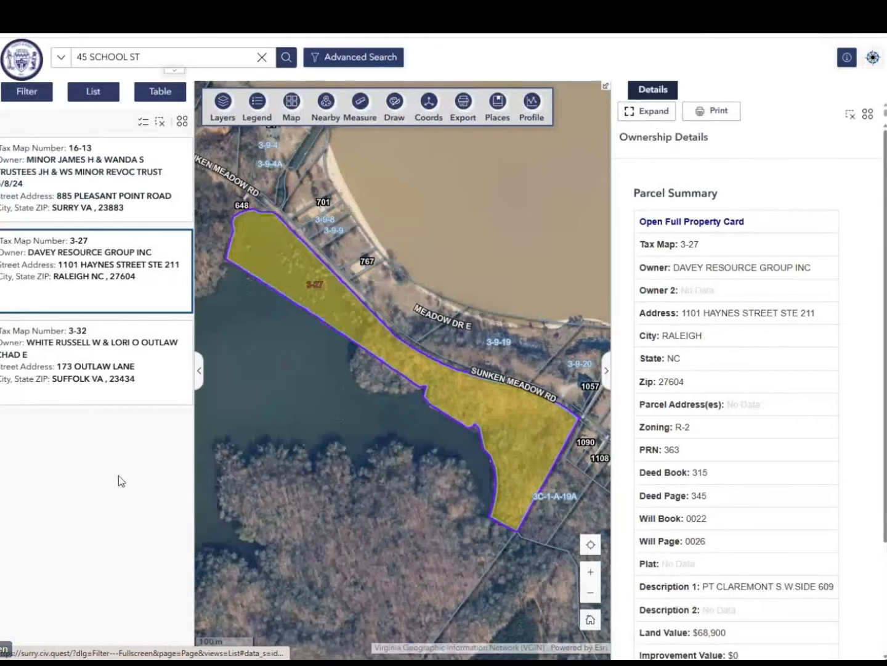
# Hide the ownership details and the filter results so the map uses the full width
pyautogui.click(607, 372)
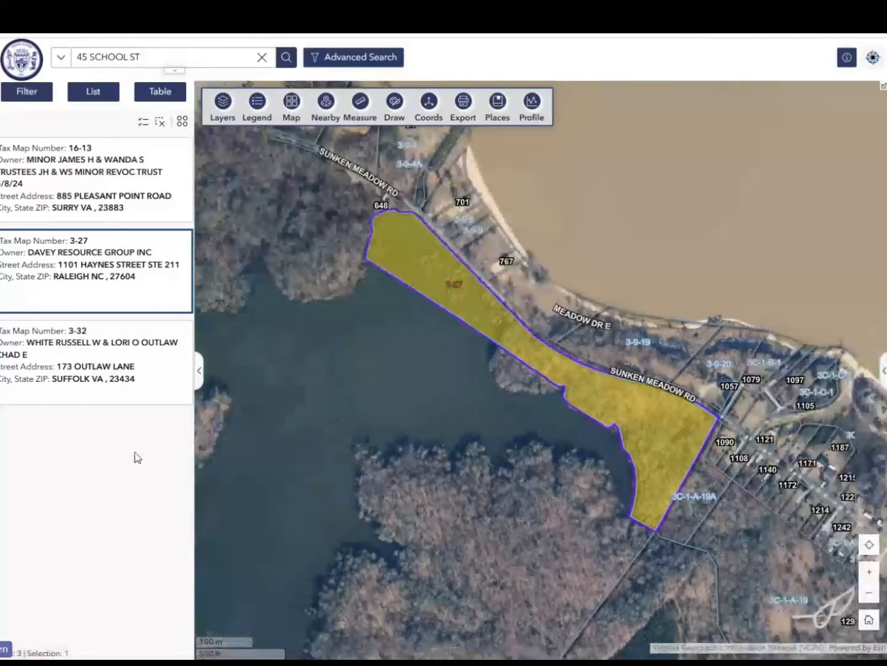
pyautogui.hscroll(1, 198, 379)
pyautogui.click(175, 370)
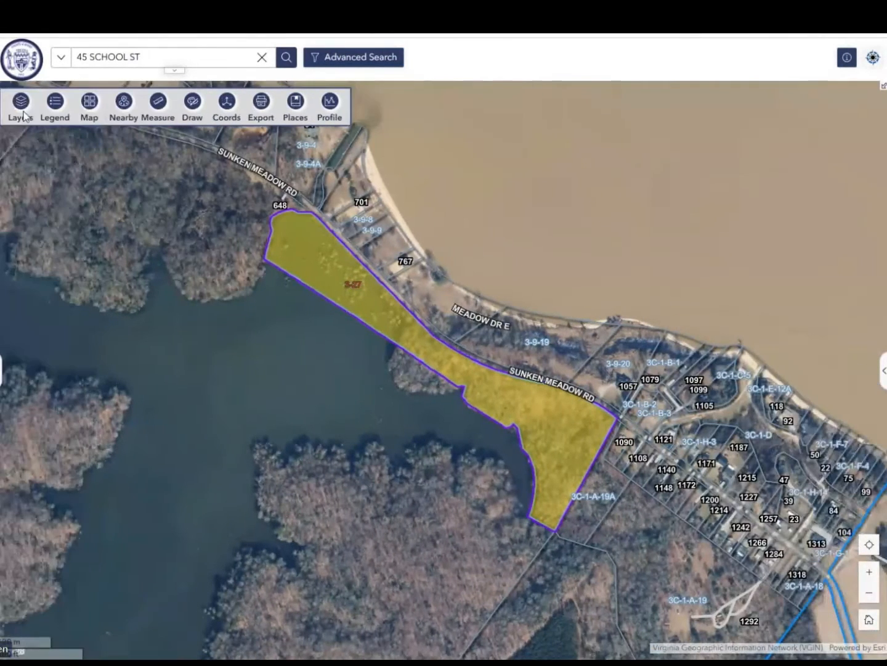
# Turn on the Surge Zones map layer and show its category symbols in the layer list
pyautogui.click(20, 103)
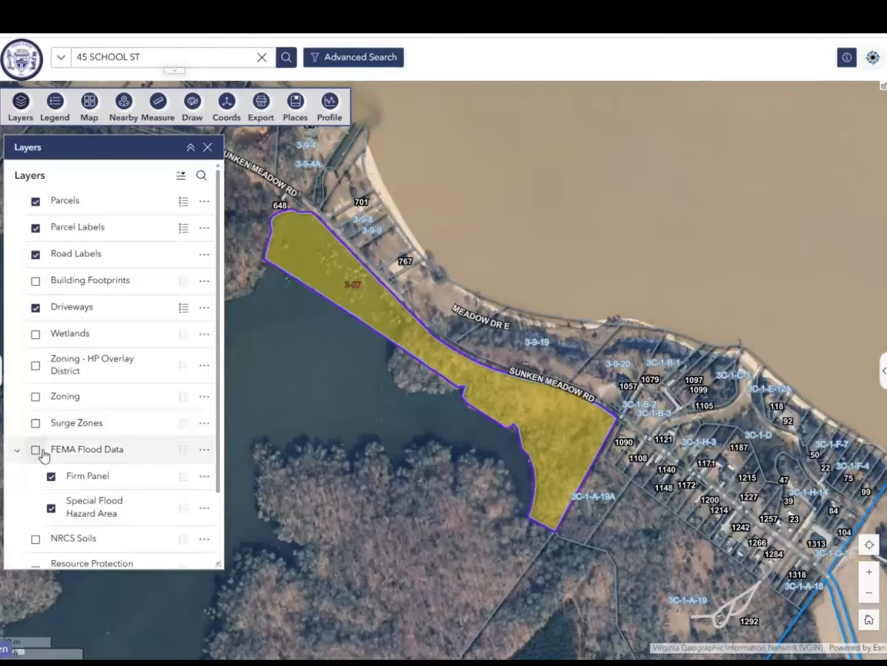
pyautogui.click(35, 424)
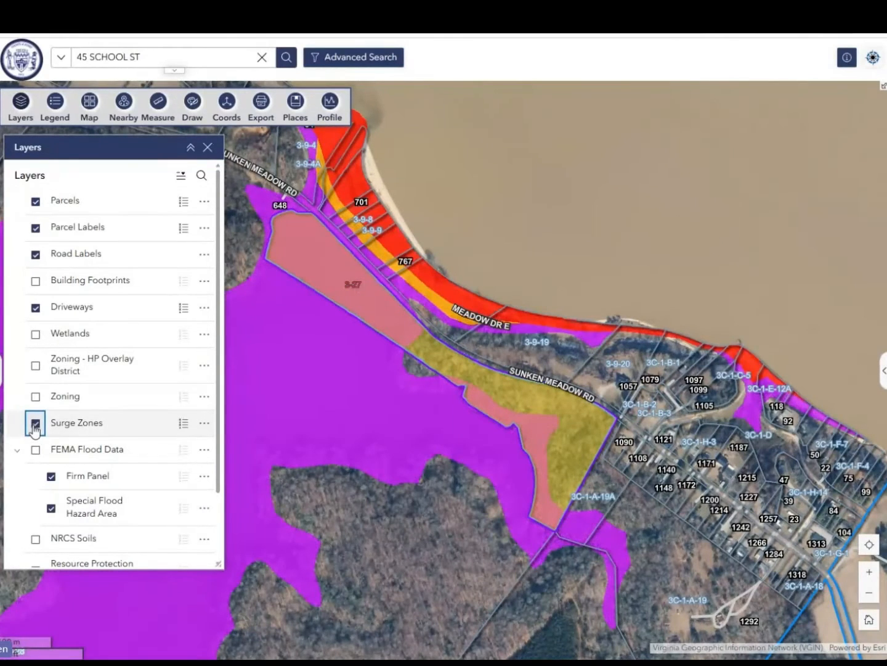
pyautogui.click(187, 424)
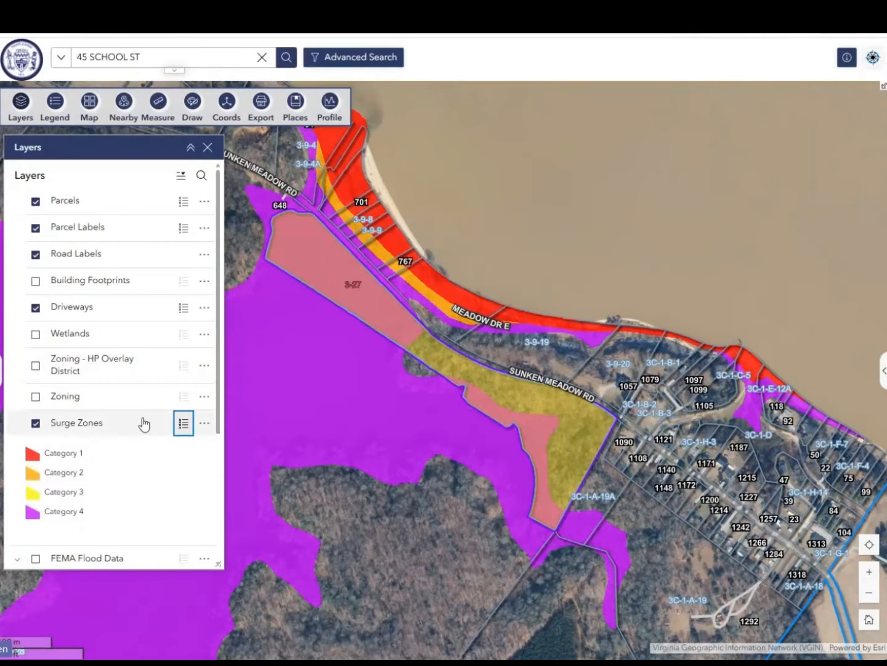
pyautogui.scroll(-2, 142, 422)
pyautogui.scroll(2, 133, 396)
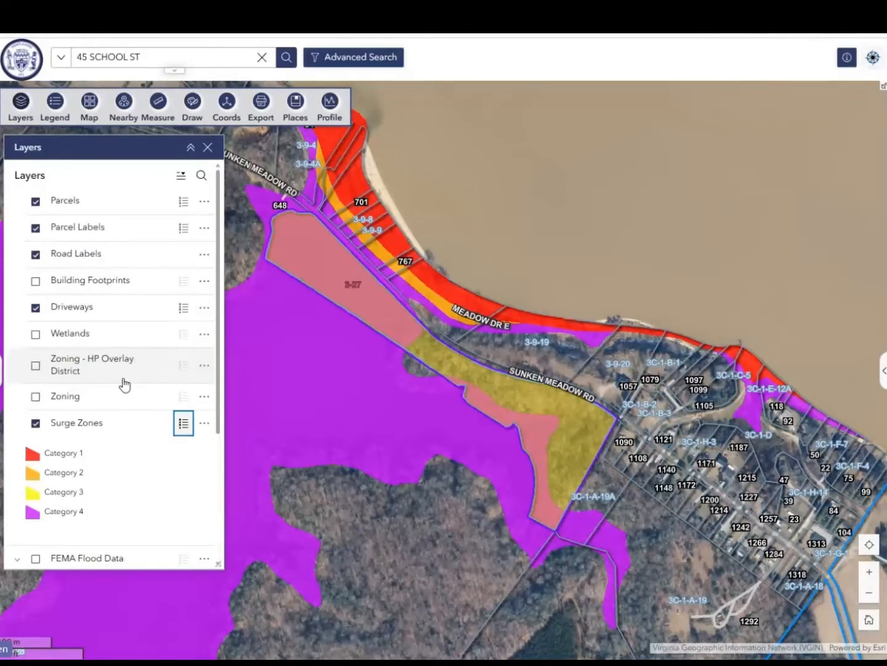
# Show the Zoning layer on the map for a quick look and hide it again
pyautogui.click(37, 397)
pyautogui.click(36, 397)
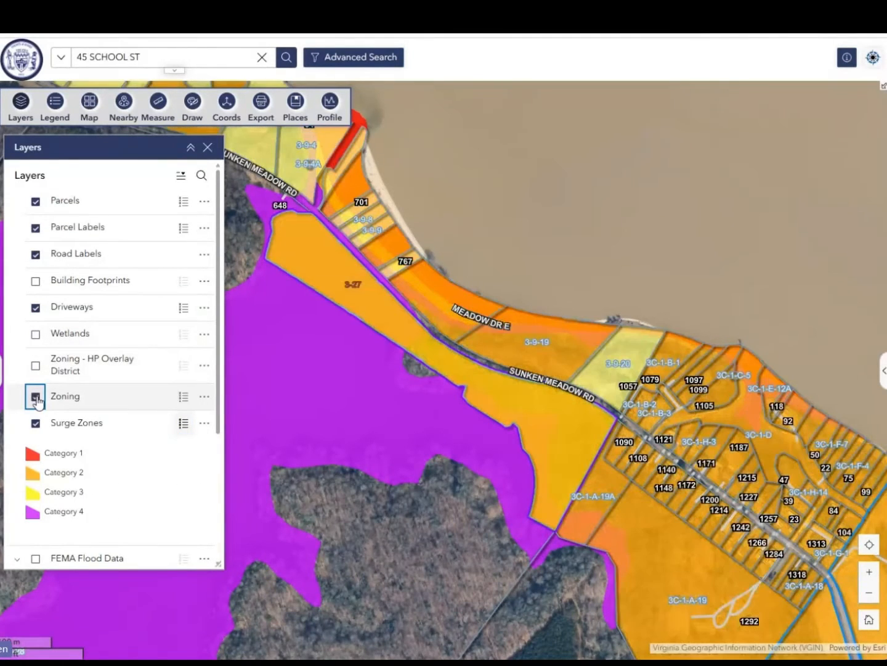
pyautogui.click(36, 397)
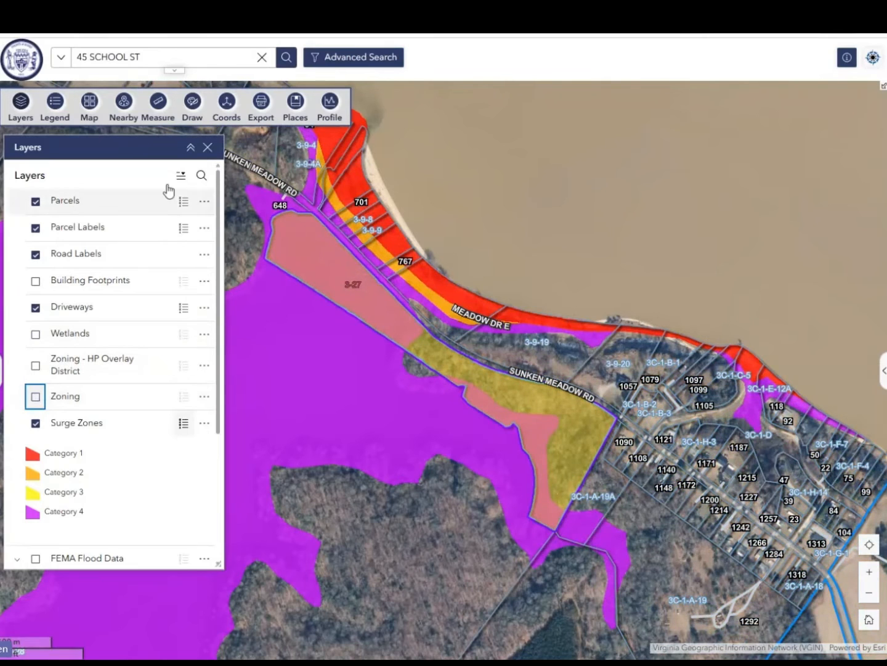
# Close the layer list and look up the Surge Zones colours in the map legend
pyautogui.click(208, 147)
pyautogui.click(55, 105)
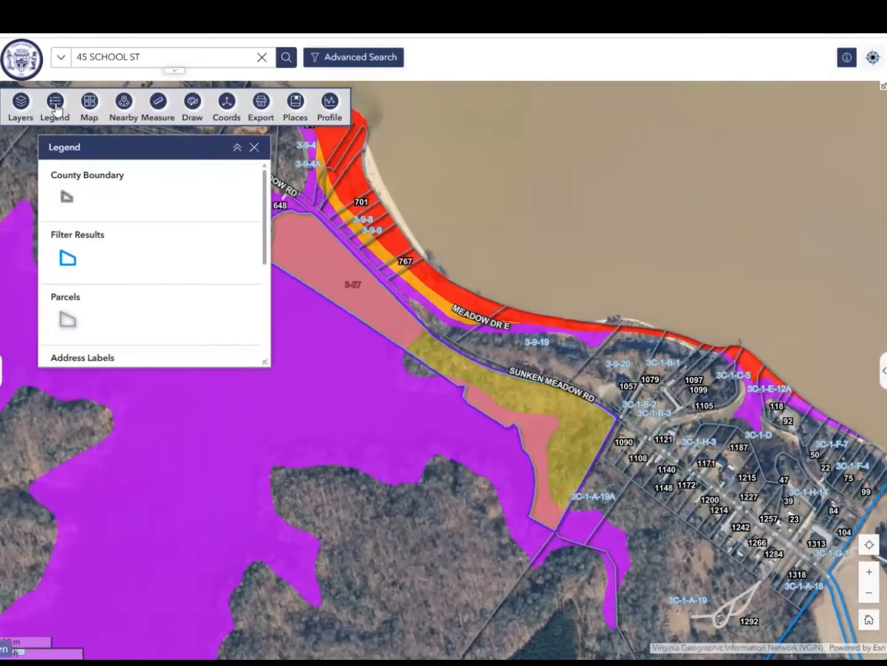
pyautogui.scroll(-5, 121, 274)
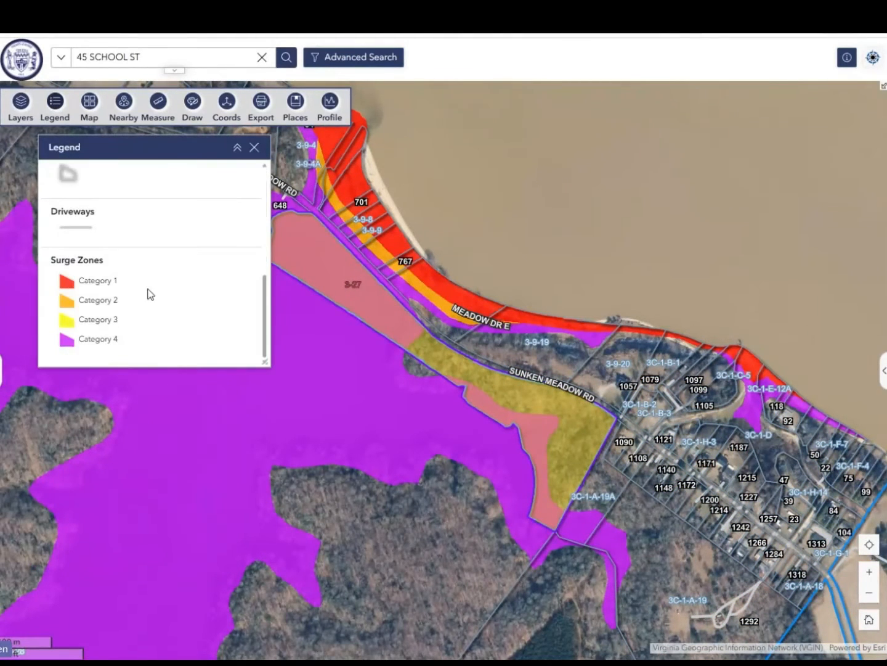
pyautogui.scroll(5, 150, 294)
pyautogui.click(254, 147)
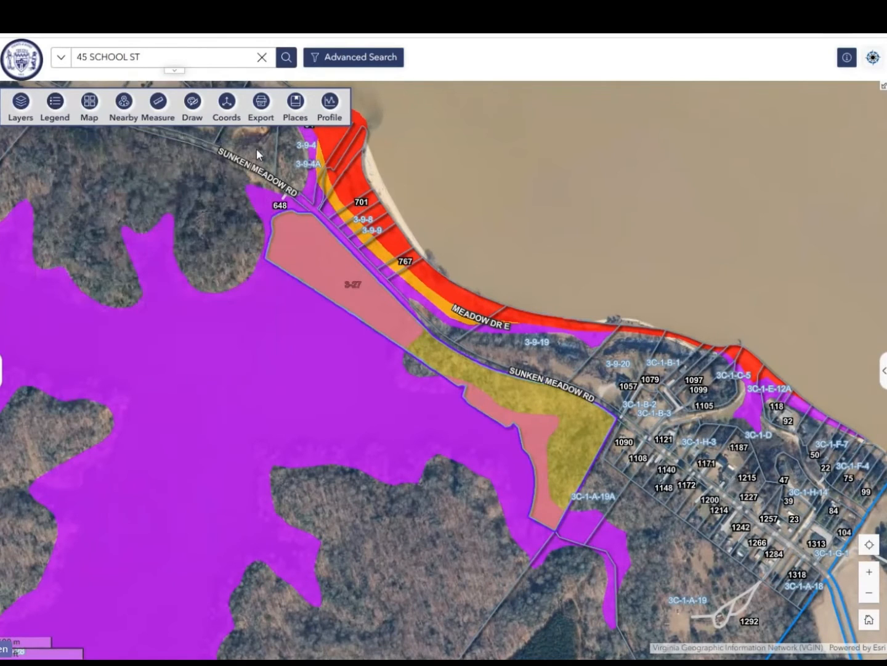
# Switch the basemap to Topographic
pyautogui.click(91, 105)
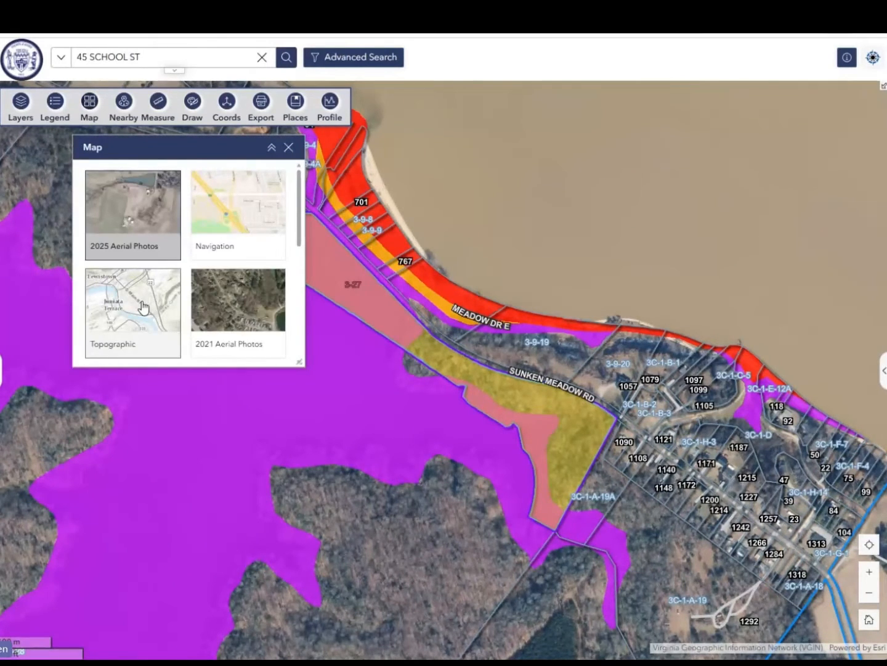
pyautogui.click(141, 306)
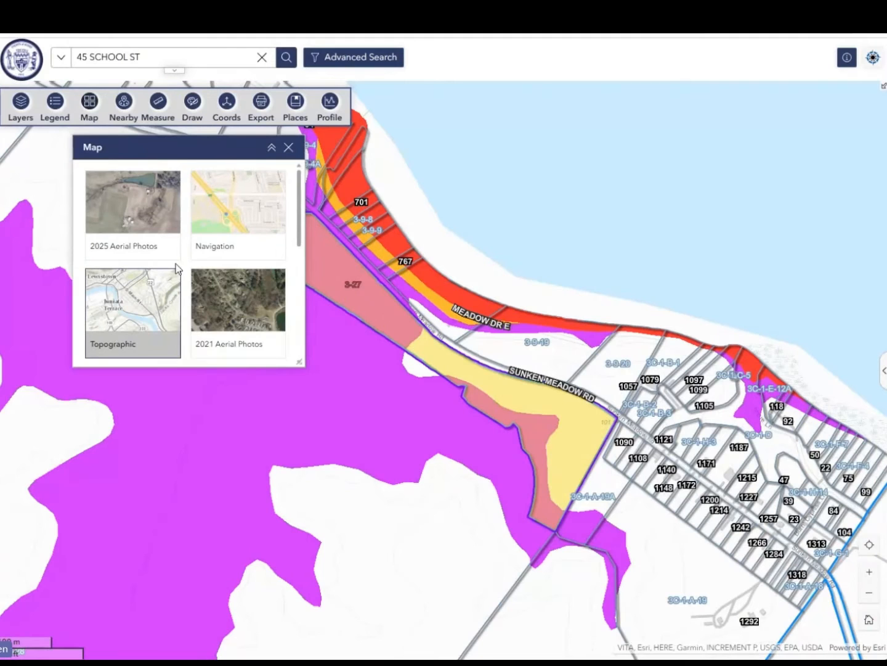
# Preview the 2002 Aerial Photos basemap, switch to 2025 Aerial Photos, and close the basemap gallery
pyautogui.scroll(-5, 218, 302)
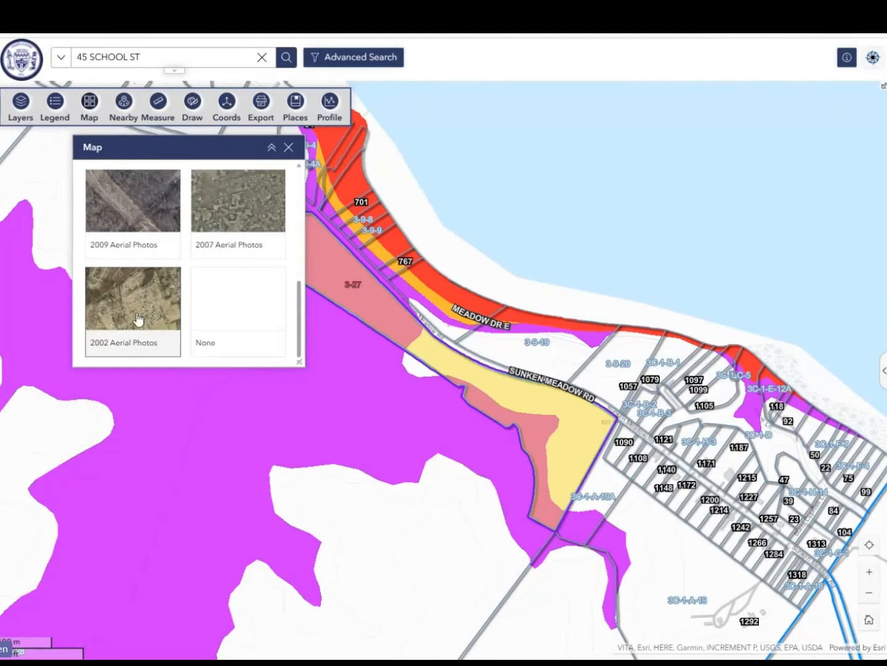
pyautogui.click(137, 316)
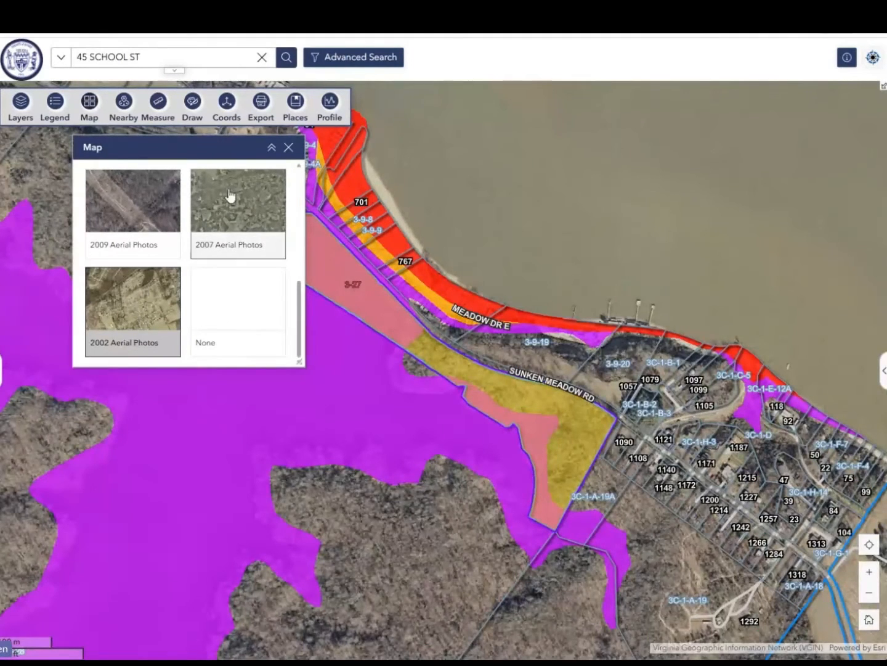
pyautogui.scroll(2, 207, 273)
pyautogui.scroll(4, 208, 275)
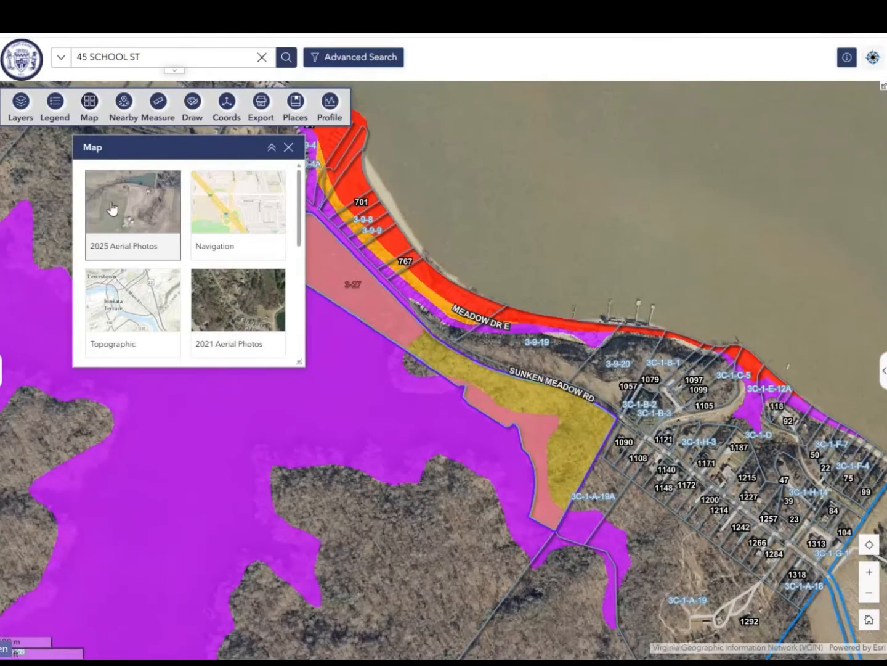
pyautogui.click(114, 205)
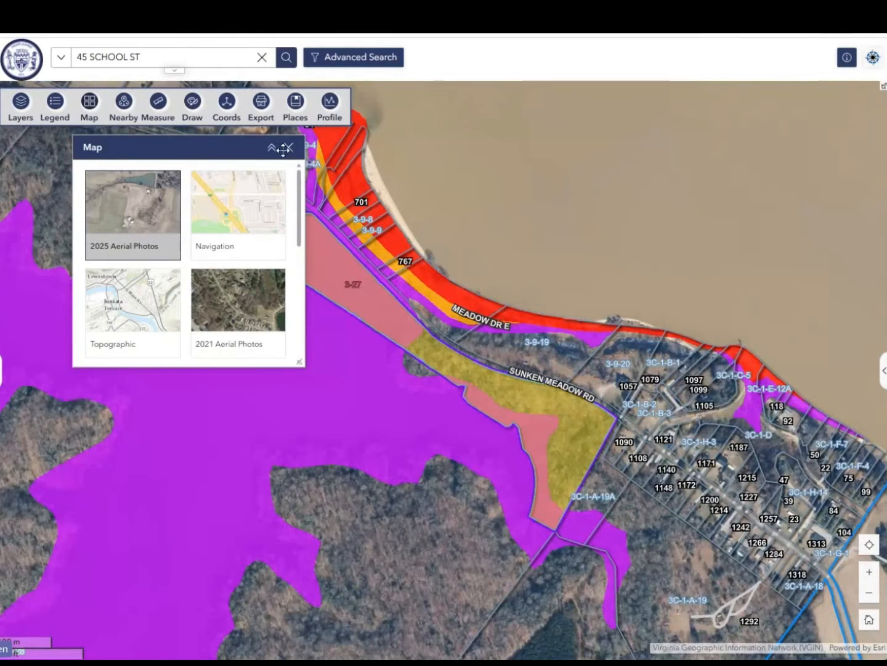
pyautogui.click(288, 147)
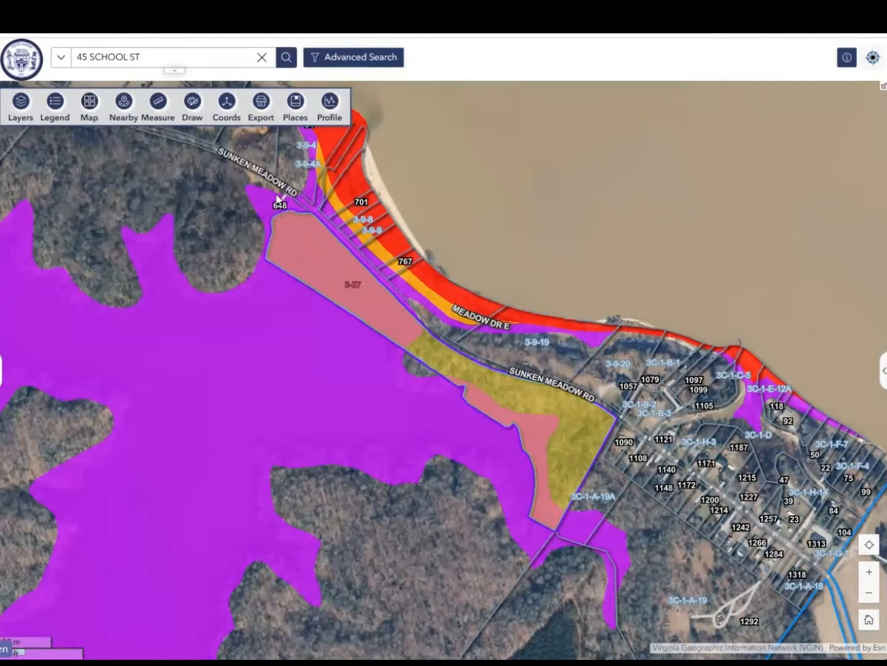
# Select parcel 3-9-19 and list the parcels within 250 feet of it using the Nearby tool
pyautogui.click(501, 349)
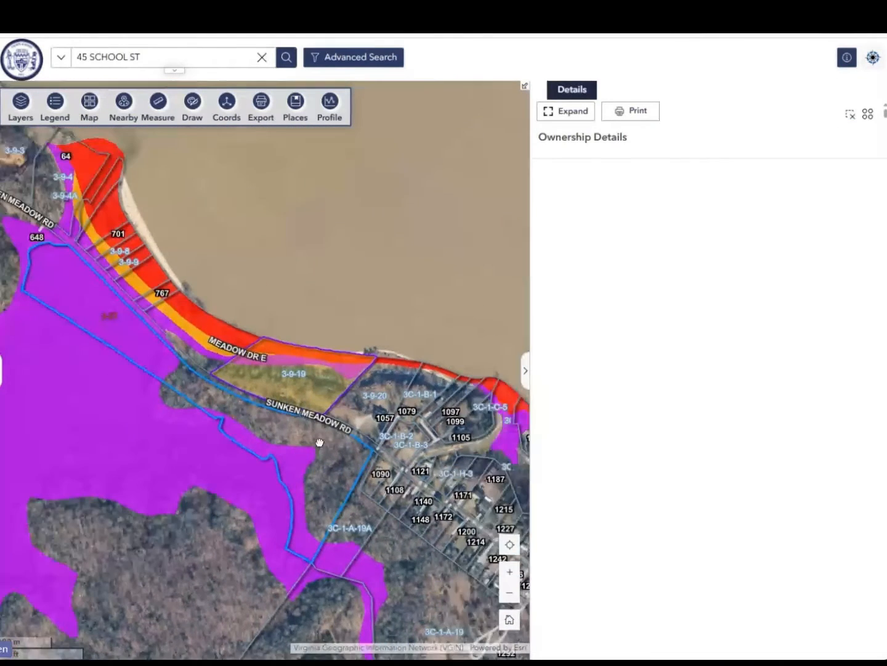
pyautogui.click(124, 103)
pyautogui.moveTo(202, 228); pyautogui.dragTo(118, 357)
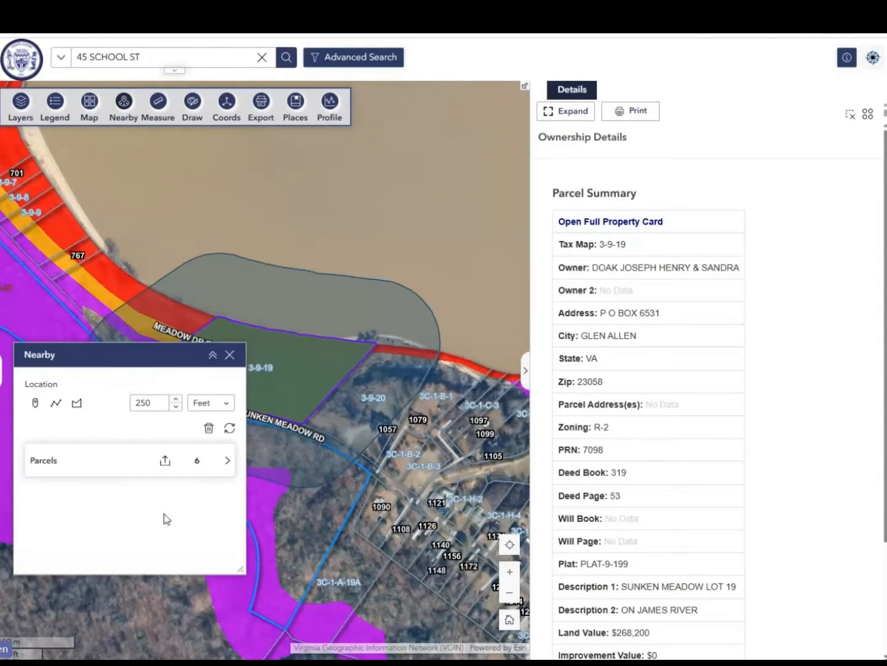
pyautogui.click(120, 466)
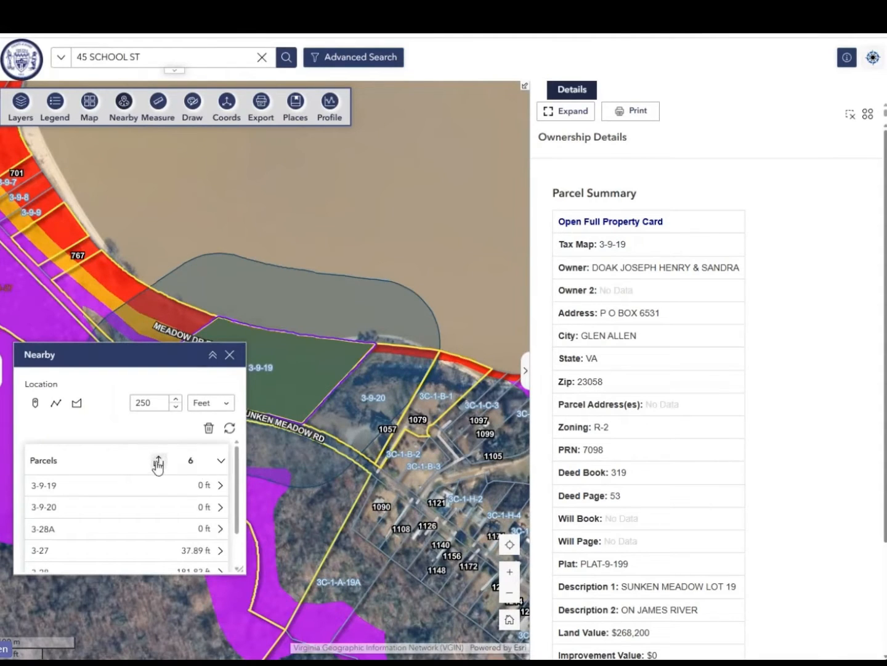
# Review the ownership details of parcel 3-9-19 in the nearby results, clear the results, and close the Nearby tool
pyautogui.click(132, 485)
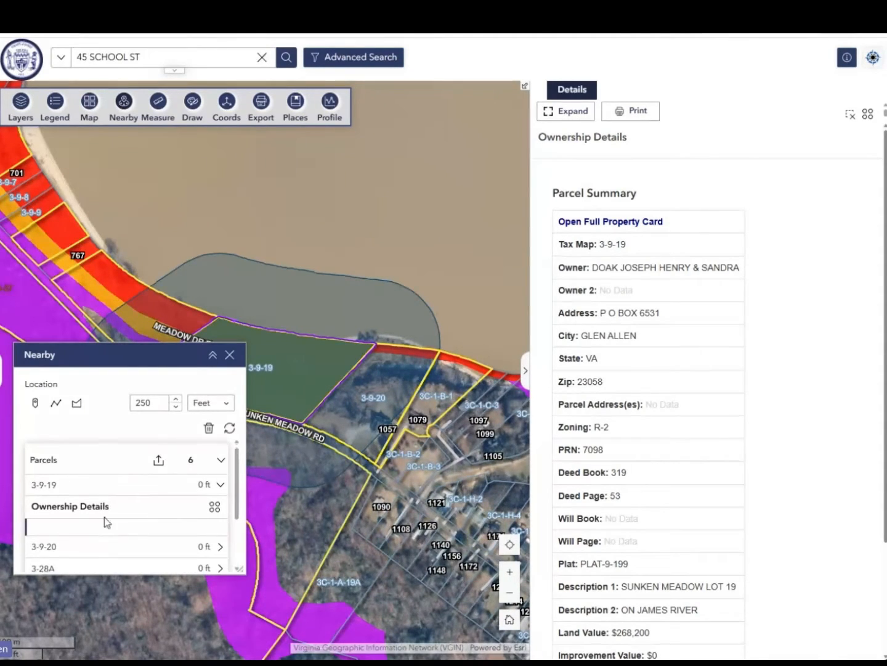
pyautogui.scroll(-5, 103, 521)
pyautogui.scroll(2, 117, 486)
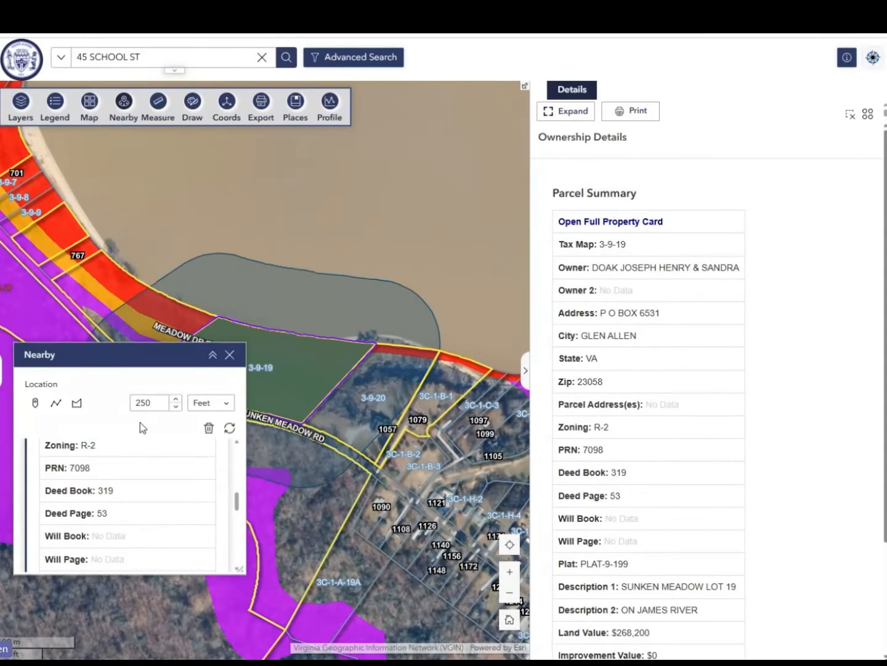
pyautogui.click(206, 426)
pyautogui.click(229, 354)
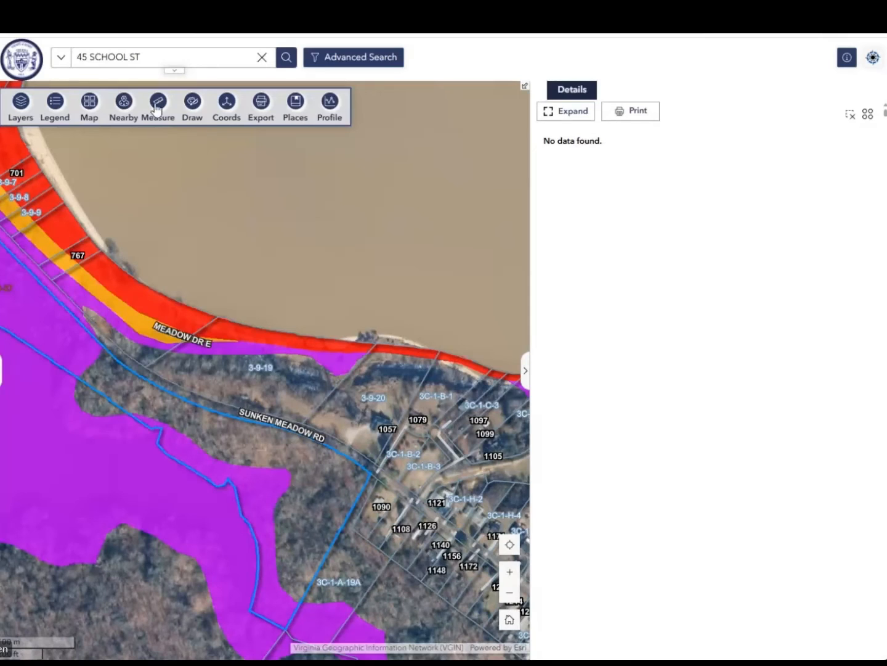
# Measure a multi-point distance across the wooded land just south of Sunken Meadow Rd
pyautogui.click(156, 108)
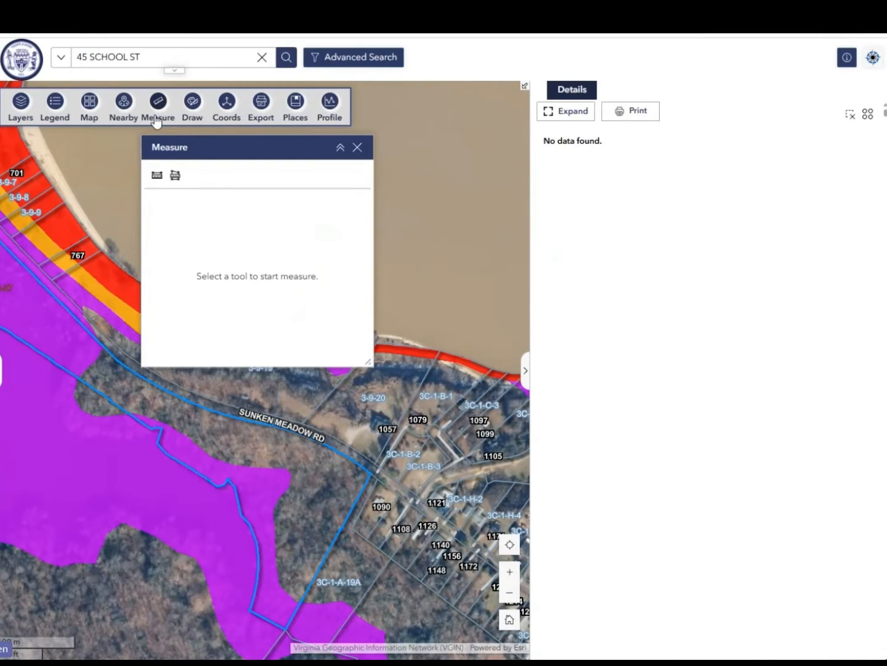
pyautogui.click(157, 175)
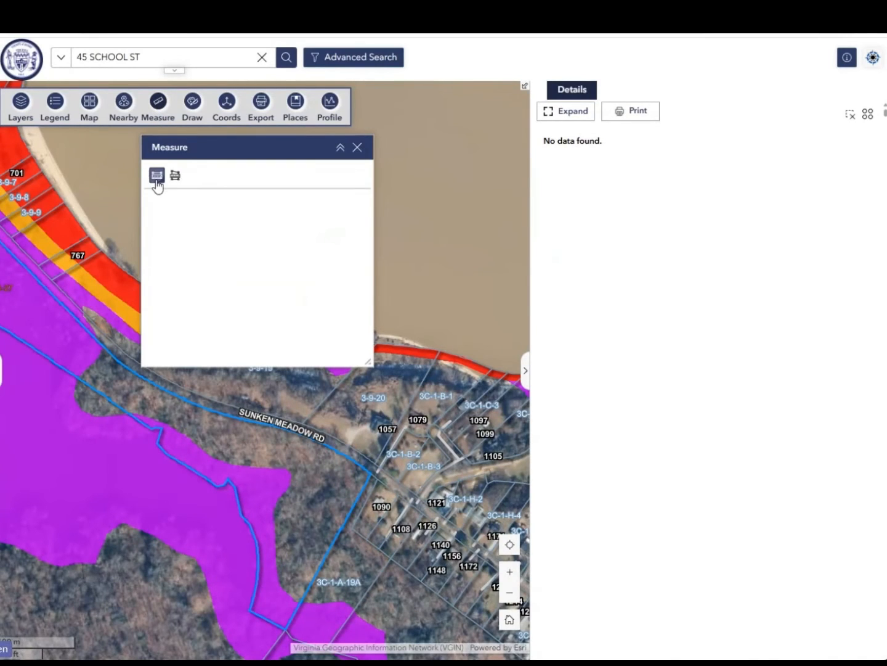
pyautogui.click(86, 367)
pyautogui.doubleClick(308, 462)
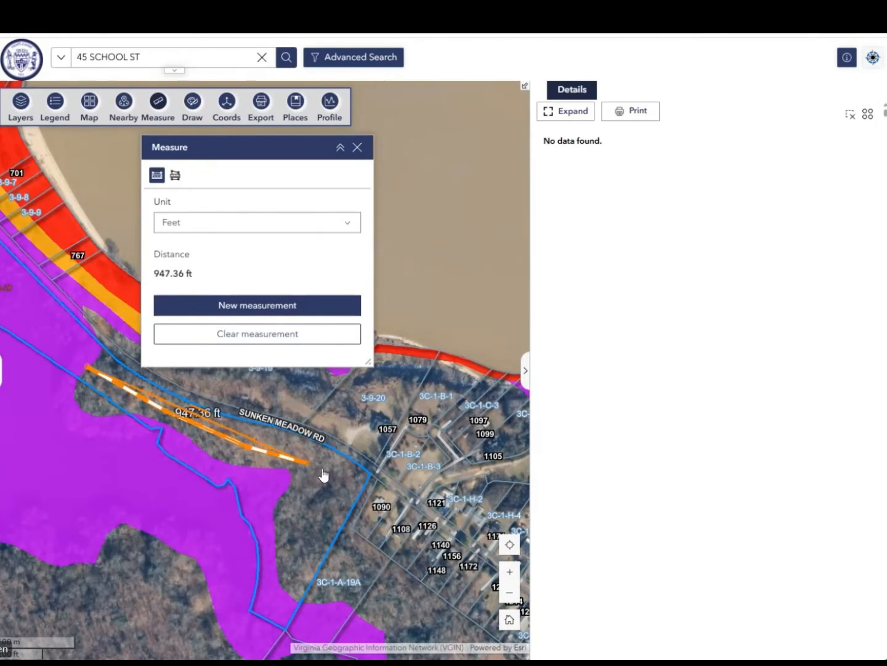
pyautogui.click(341, 492)
# Show the measured distance in Miles and clear the measurement
pyautogui.click(241, 229)
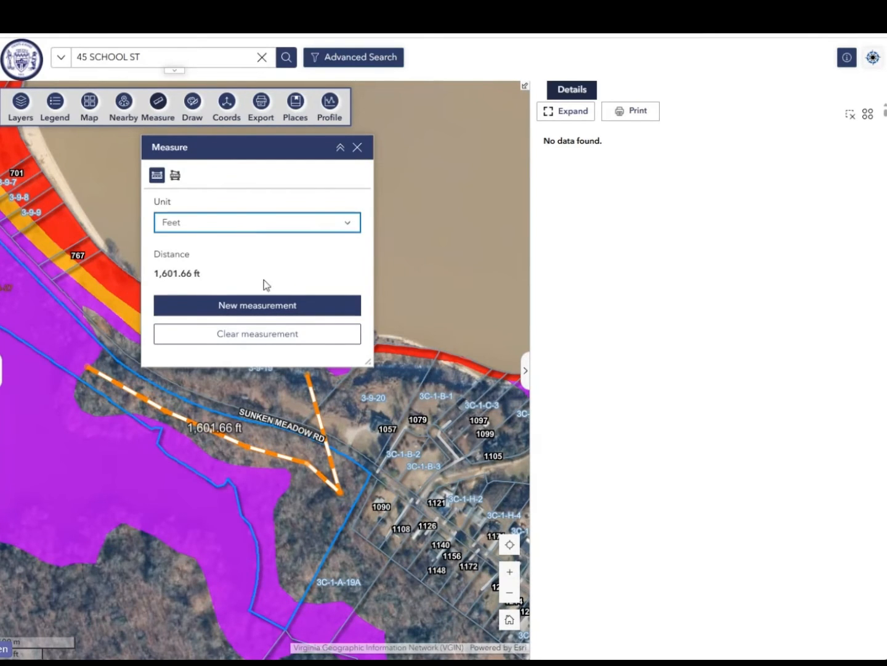
pyautogui.click(232, 344)
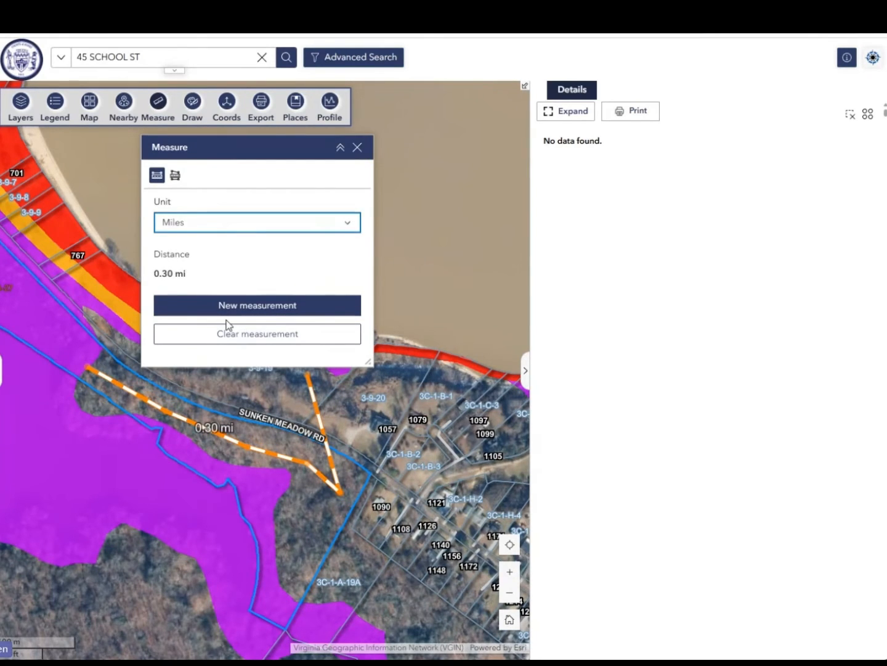
pyautogui.click(228, 336)
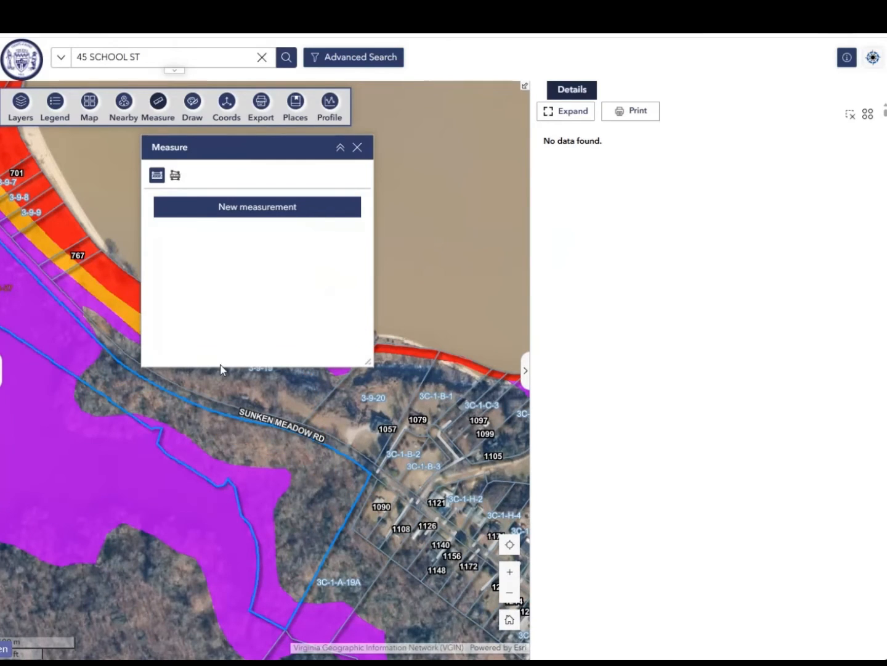
# Measure the area in Acres of a polygon around the woods by Sunken Meadow Rd, and close the Measure tool
pyautogui.click(175, 178)
pyautogui.click(106, 393)
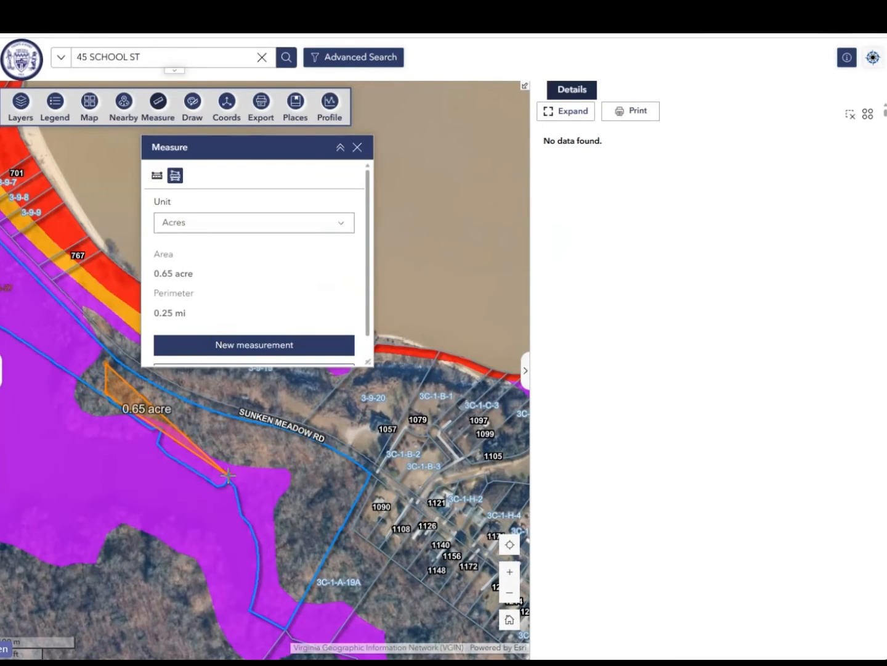
pyautogui.click(232, 479)
pyautogui.click(264, 566)
pyautogui.click(331, 561)
pyautogui.click(360, 454)
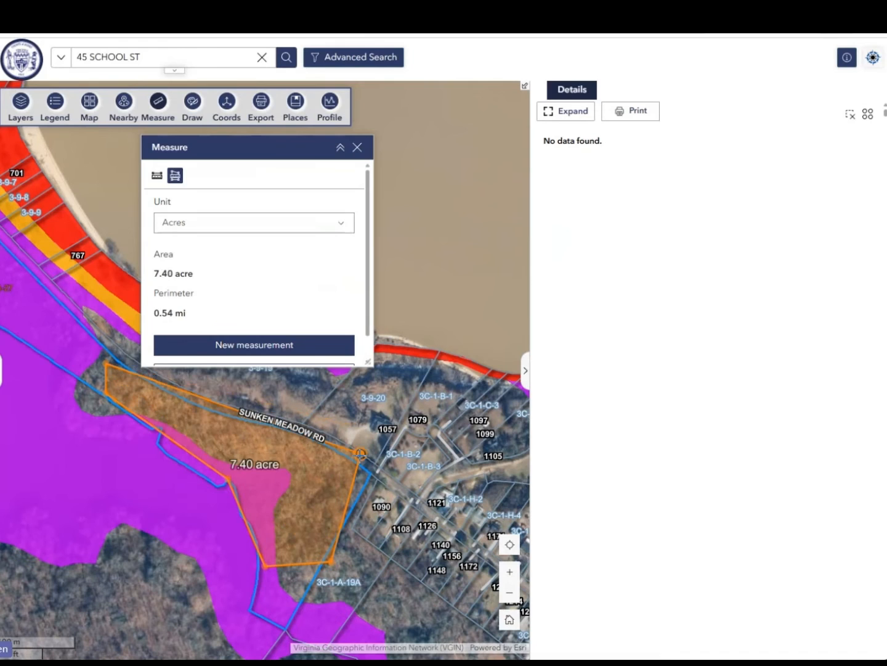
pyautogui.doubleClick(322, 393)
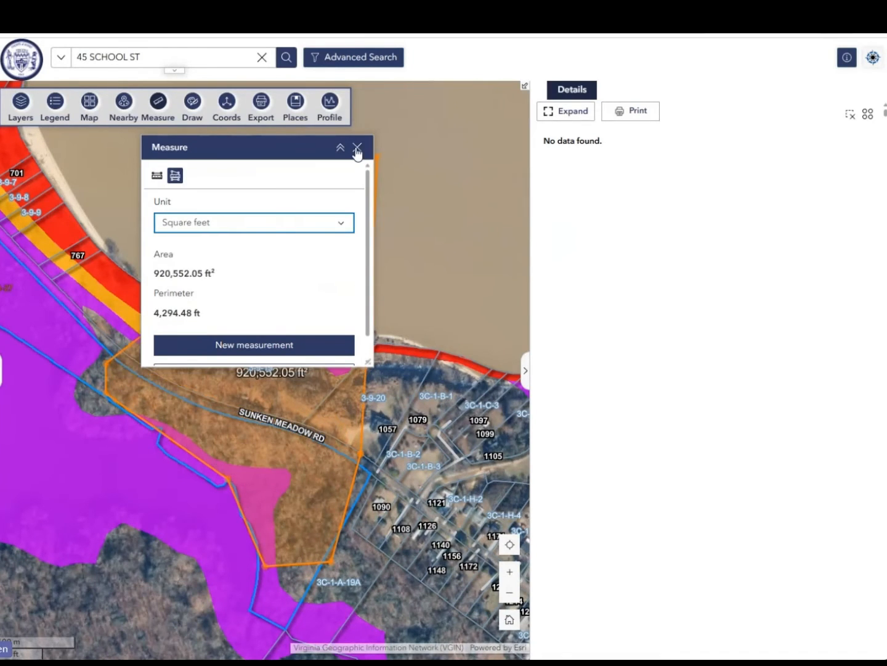
pyautogui.click(358, 148)
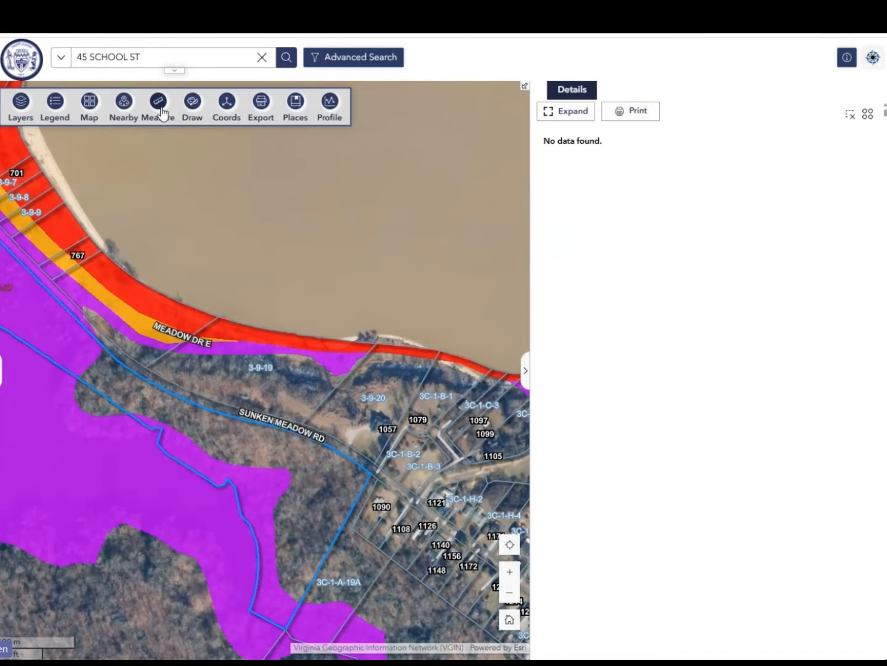
# Draw a large and a smaller circle over the purple surge zone using the pale blue fill with blue outline
pyautogui.click(192, 103)
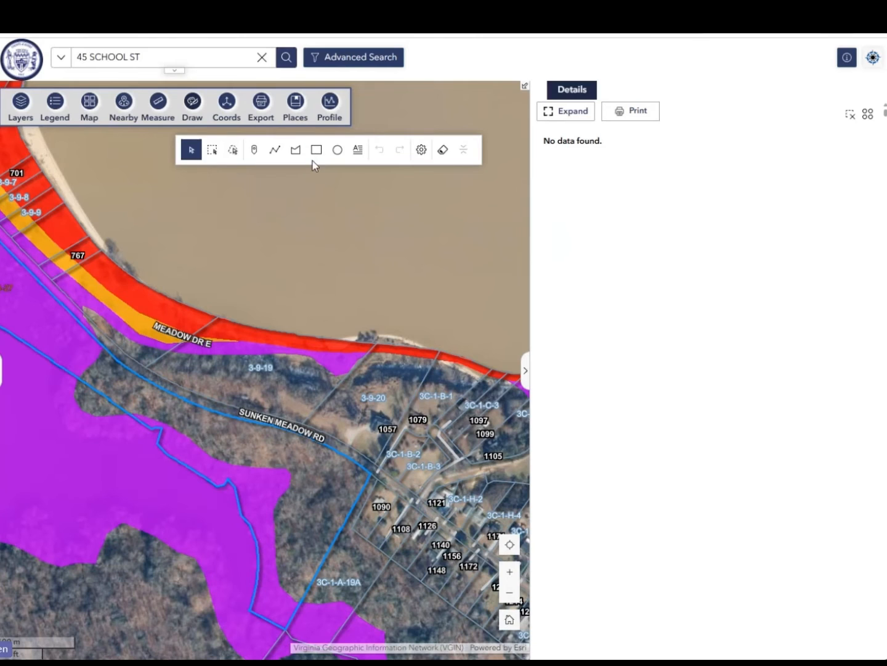
pyautogui.click(337, 149)
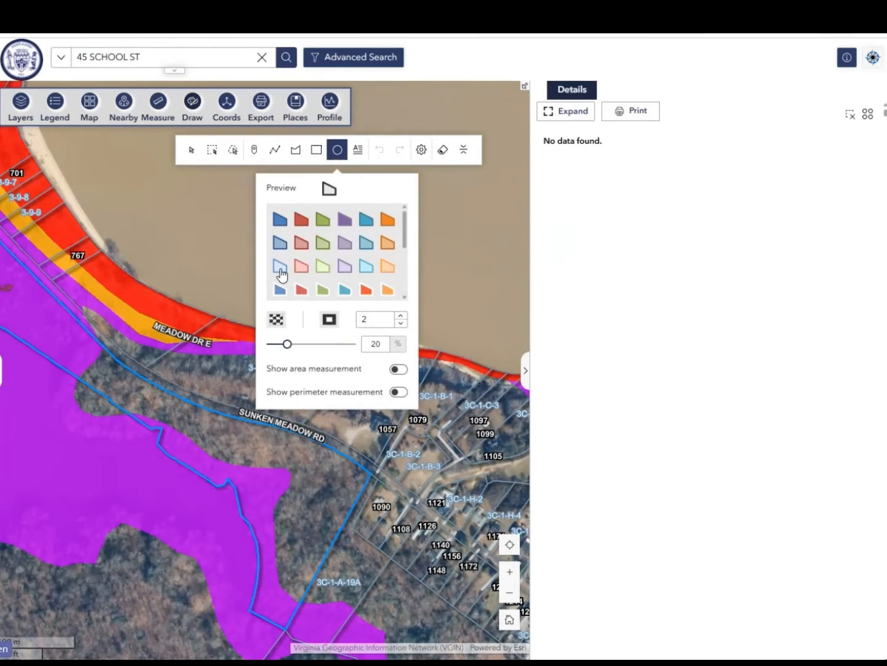
pyautogui.click(280, 266)
pyautogui.moveTo(101, 389); pyautogui.dragTo(162, 442)
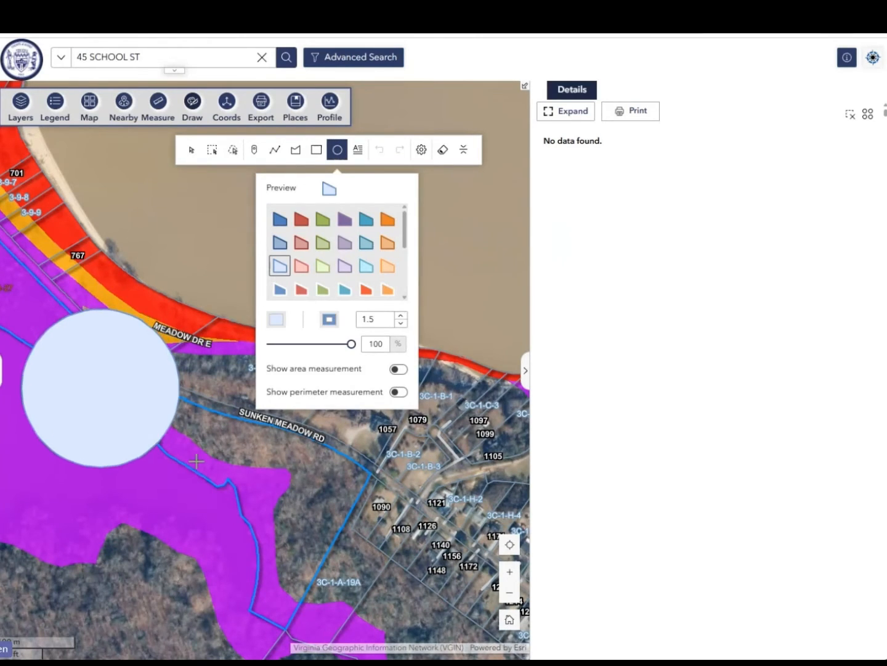
pyautogui.moveTo(178, 524); pyautogui.dragTo(216, 529)
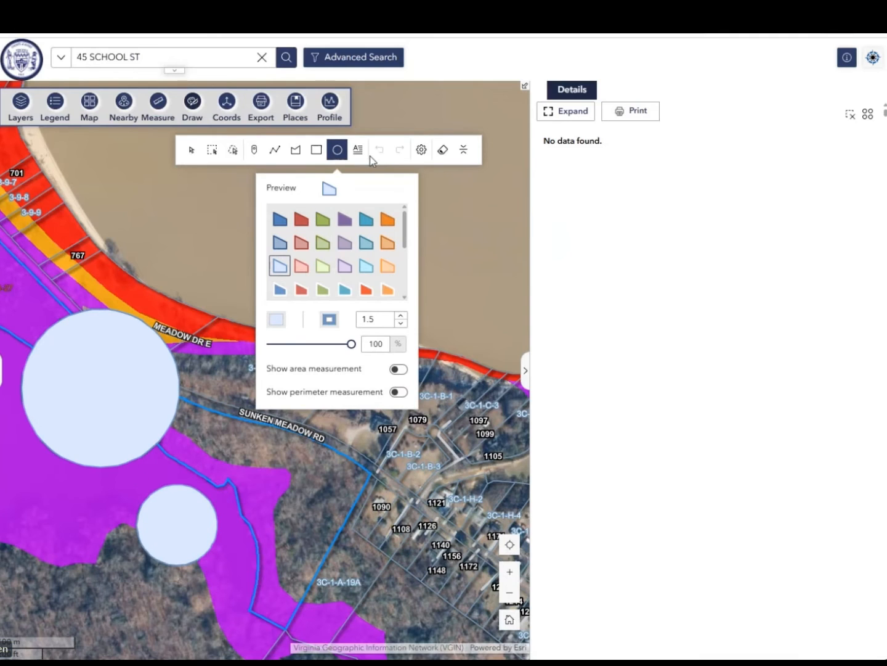
# Place default "Enter text" labels on the large circle and beside the small circle
pyautogui.click(358, 149)
pyautogui.click(126, 382)
pyautogui.click(72, 494)
pyautogui.click(141, 520)
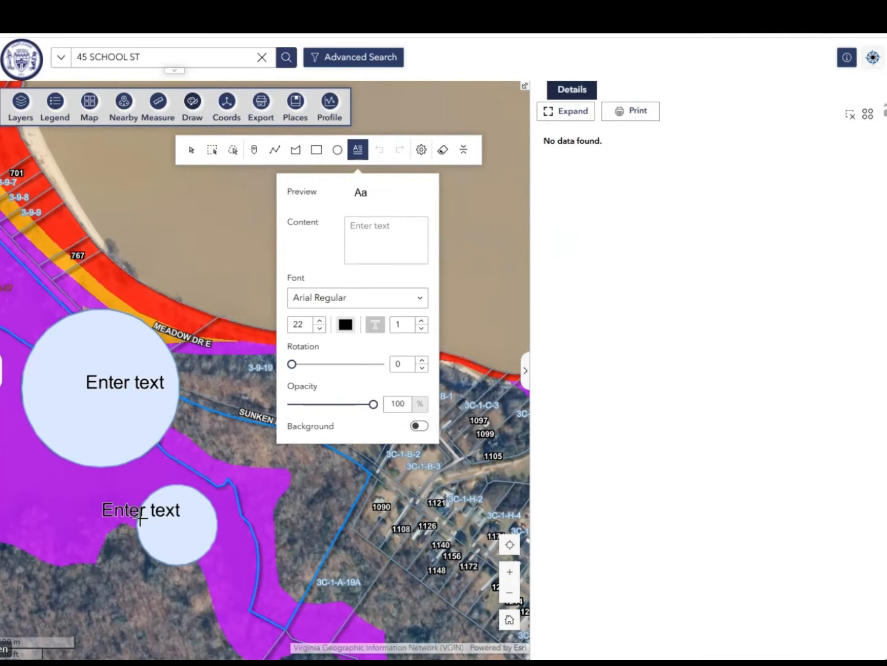
# Pick a point in the woods east of the small circle with the Coords tool and copy its coordinates
pyautogui.click(226, 108)
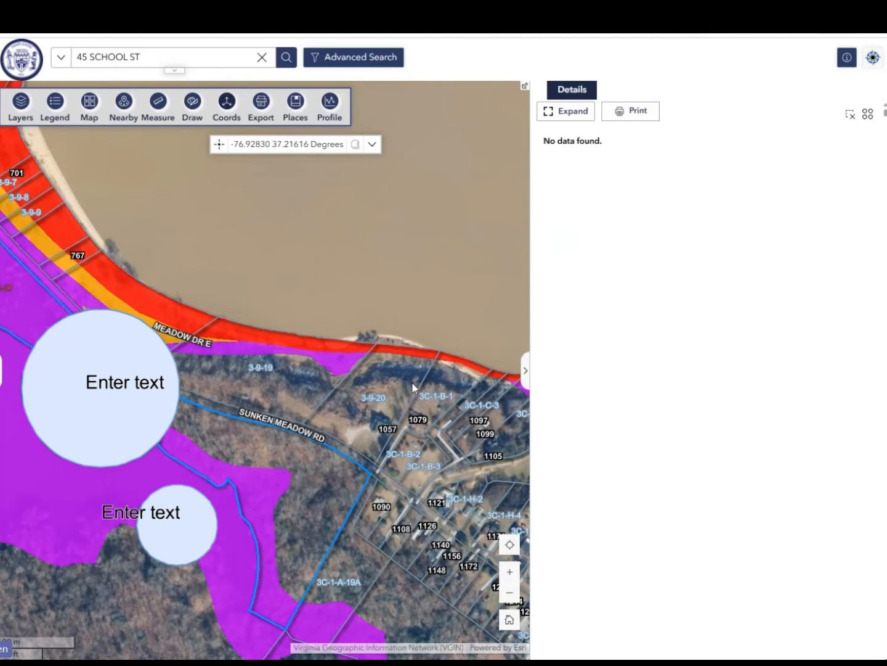
pyautogui.click(218, 146)
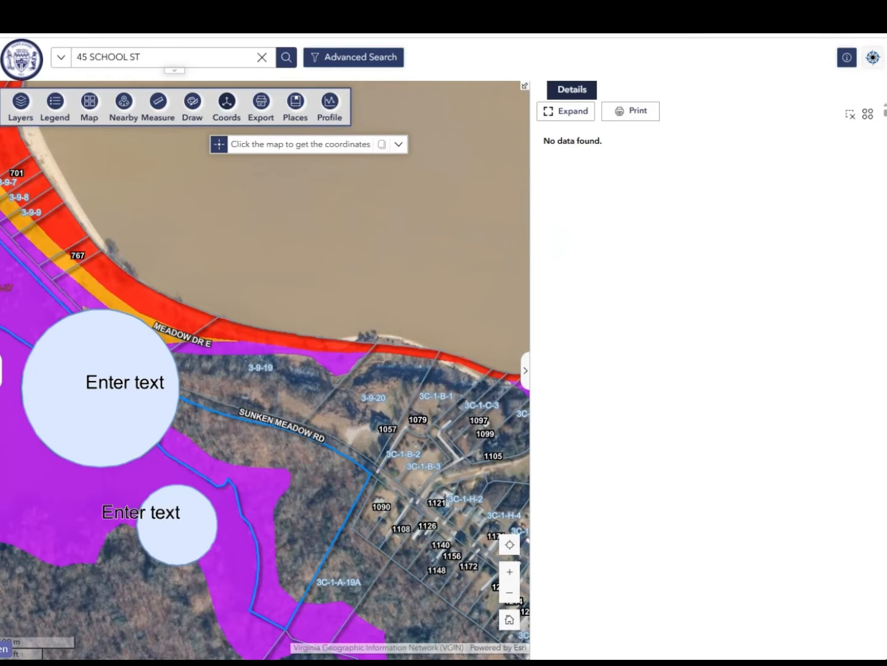
pyautogui.click(279, 502)
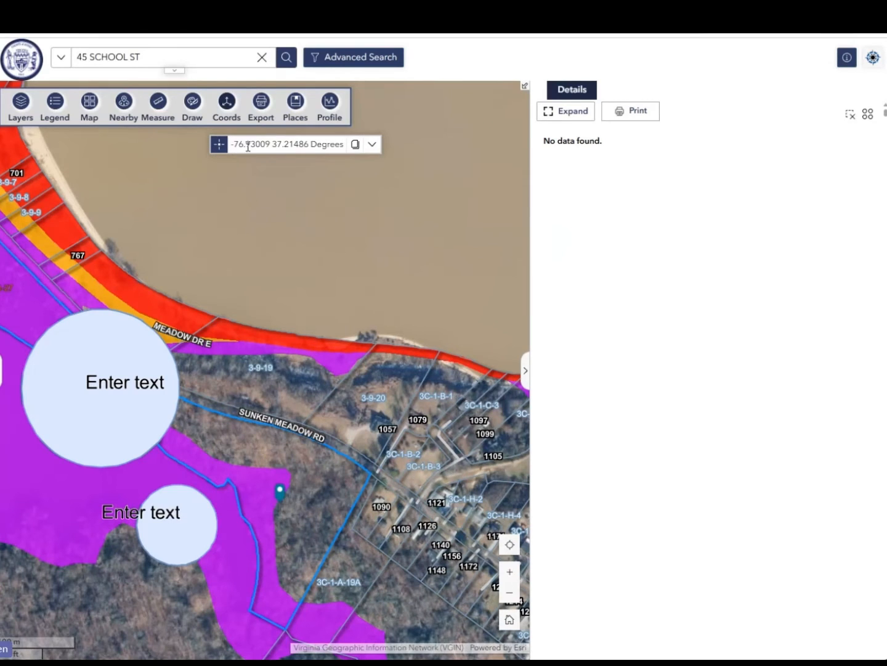
pyautogui.click(356, 145)
# Print the map with the Letter Landscape template, title "Surry County Property Map", at the current map scale
pyautogui.click(258, 112)
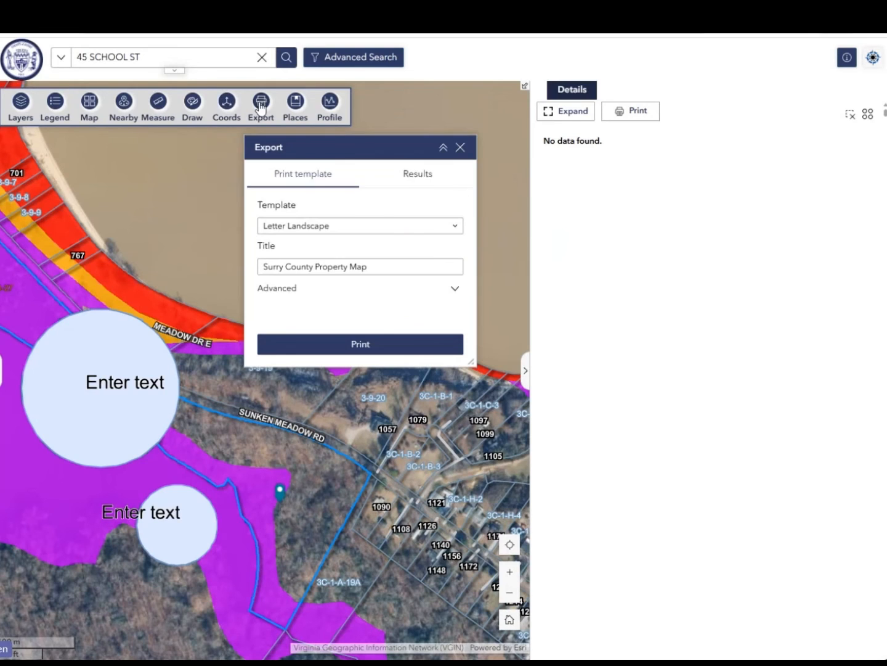
pyautogui.click(296, 226)
pyautogui.click(296, 227)
pyautogui.click(457, 289)
pyautogui.scroll(-1, 392, 292)
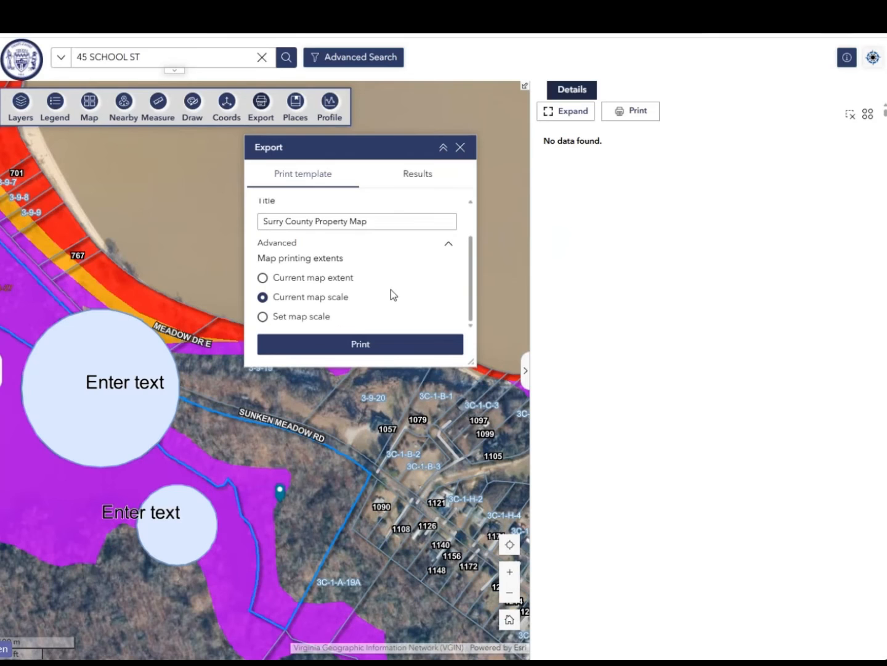
pyautogui.click(323, 343)
# Collapse the parcel details pane and view the exported Surry County Property Map PDF, returning to the map viewer
pyautogui.click(402, 179)
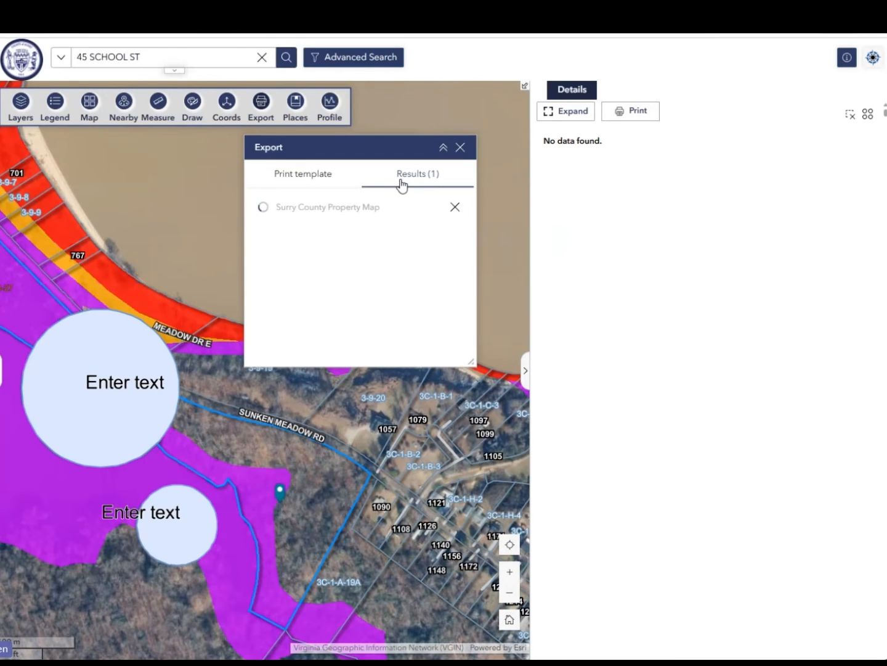
pyautogui.click(525, 370)
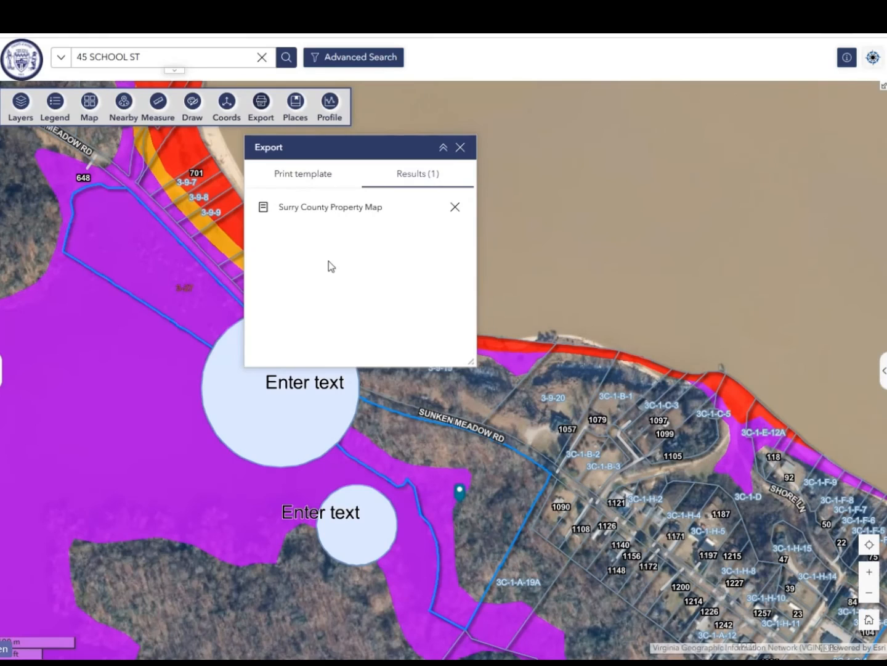
pyautogui.click(319, 210)
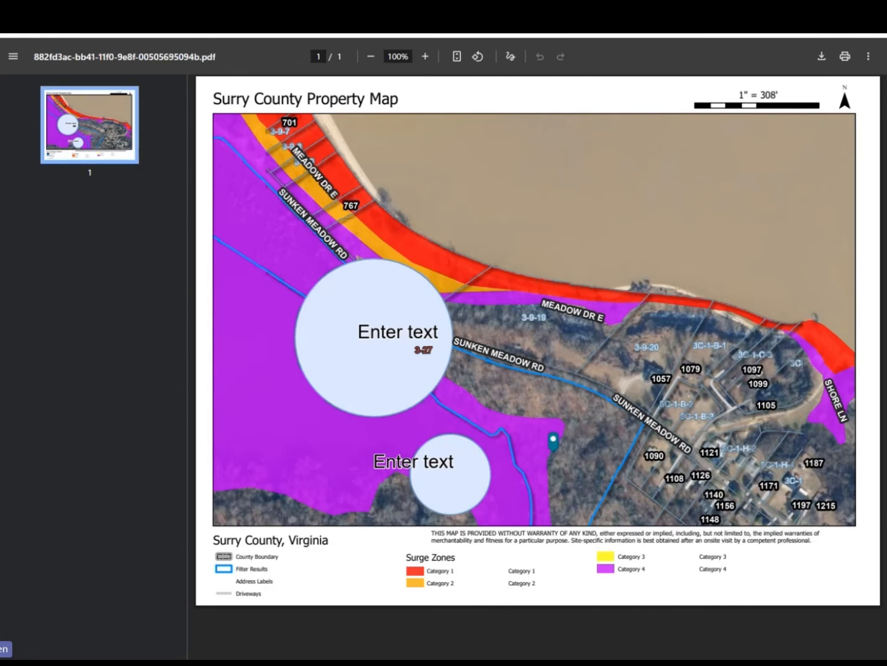
pyautogui.click(228, 13)
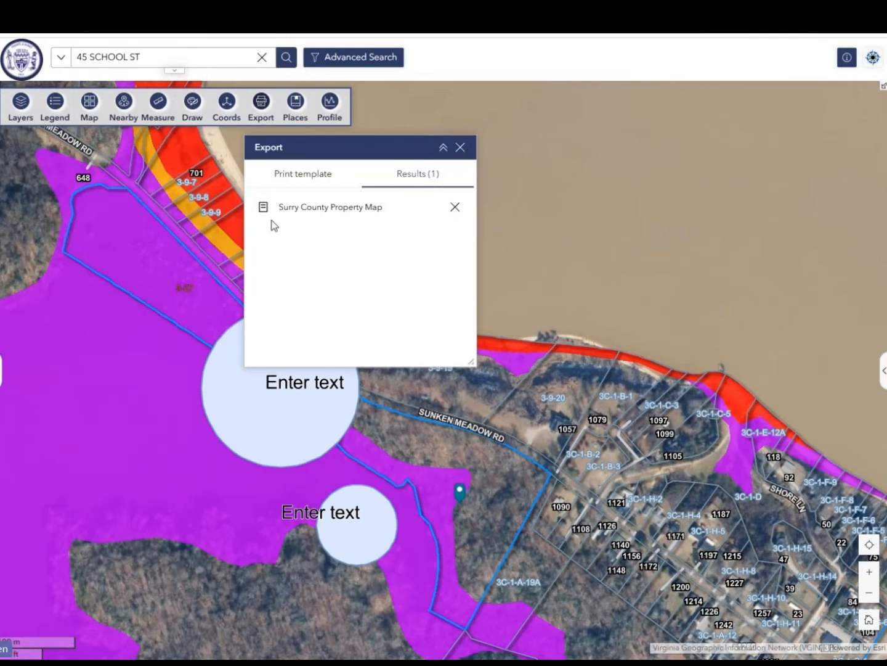
# Look through the saved places list, including County Boundary, Claremont, Dendron, Spring Grove and Surry, and close it
pyautogui.click(295, 110)
pyautogui.scroll(-1, 365, 217)
pyautogui.scroll(1, 359, 280)
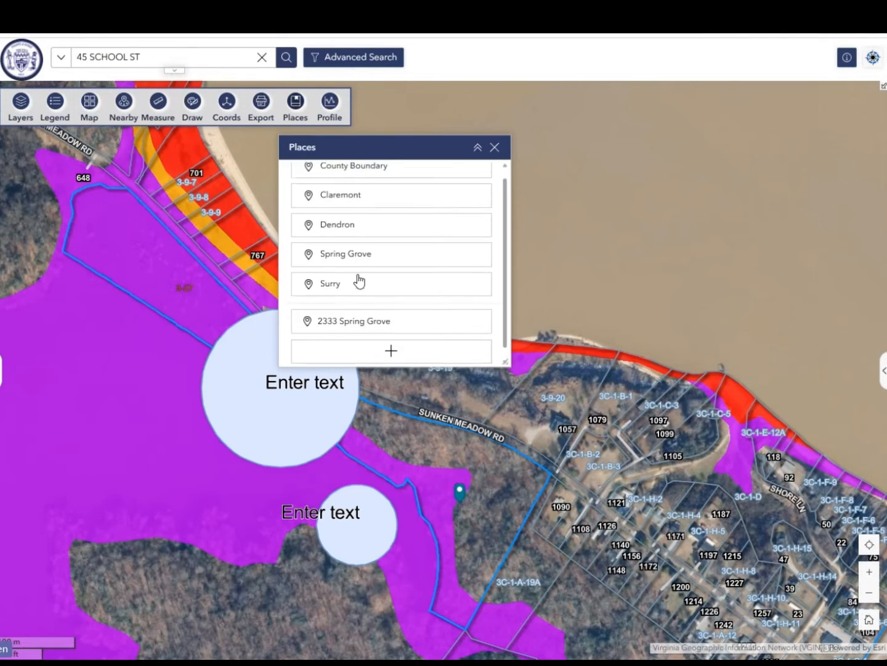
pyautogui.click(495, 147)
# Draw an elevation profile line about 540 ft long from the shoreline through parcel 3-9-19, across Sunken Meadow Rd to the purple zone's edge
pyautogui.click(330, 108)
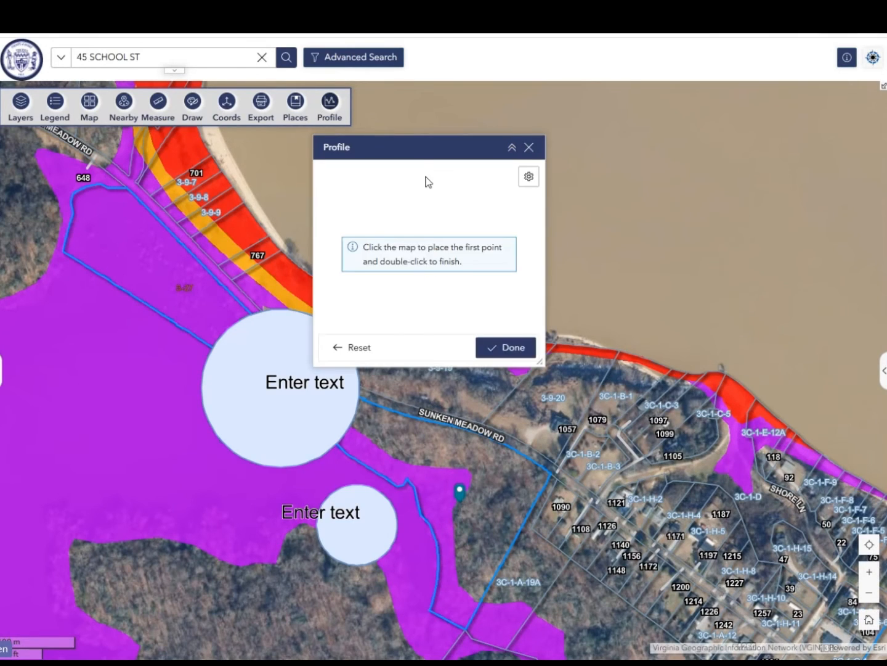
pyautogui.moveTo(421, 152); pyautogui.dragTo(121, 151)
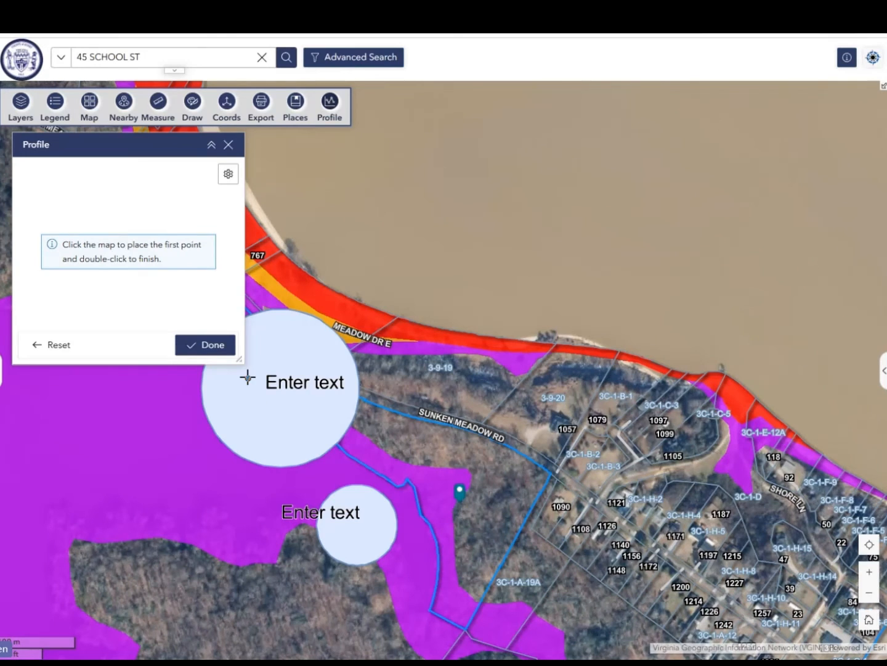
pyautogui.moveTo(242, 362); pyautogui.dragTo(425, 341)
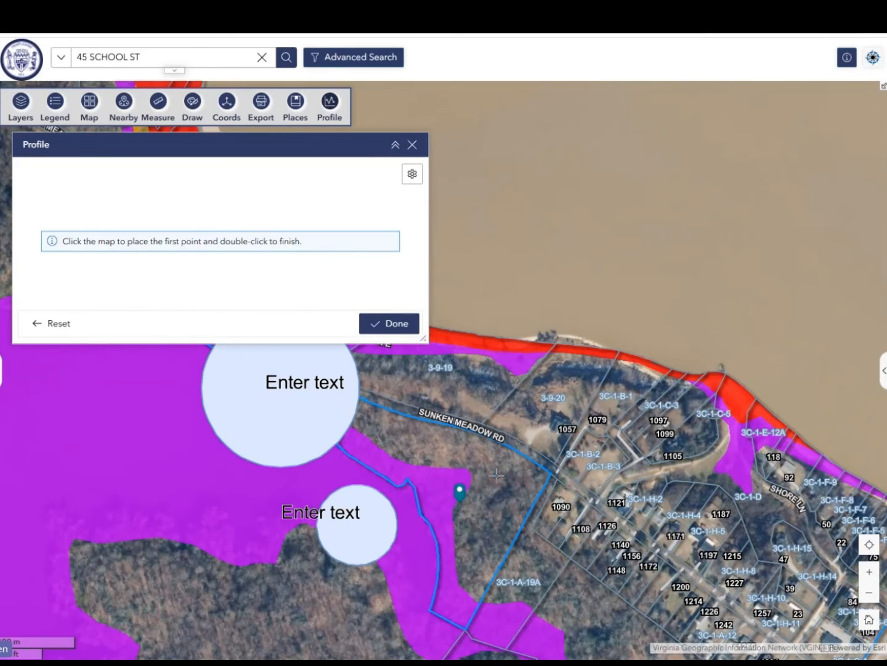
pyautogui.scroll(2, 499, 468)
pyautogui.moveTo(504, 451); pyautogui.dragTo(597, 520)
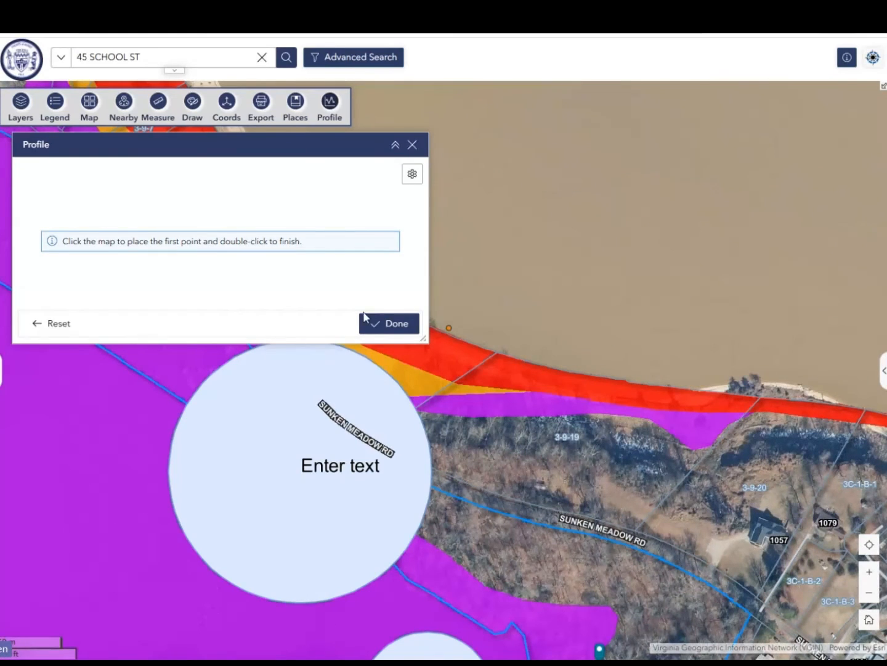
pyautogui.click(585, 374)
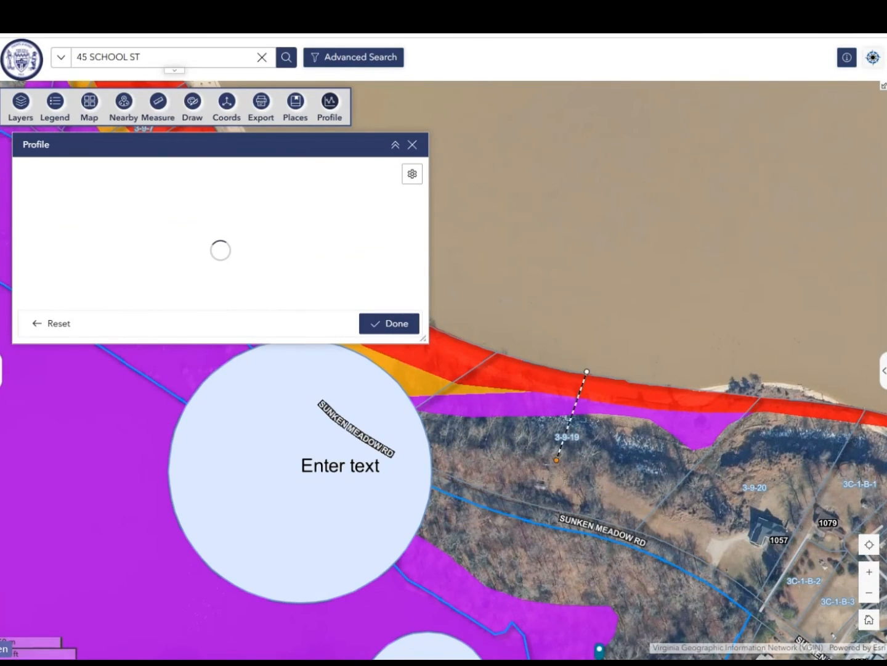
pyautogui.doubleClick(481, 580)
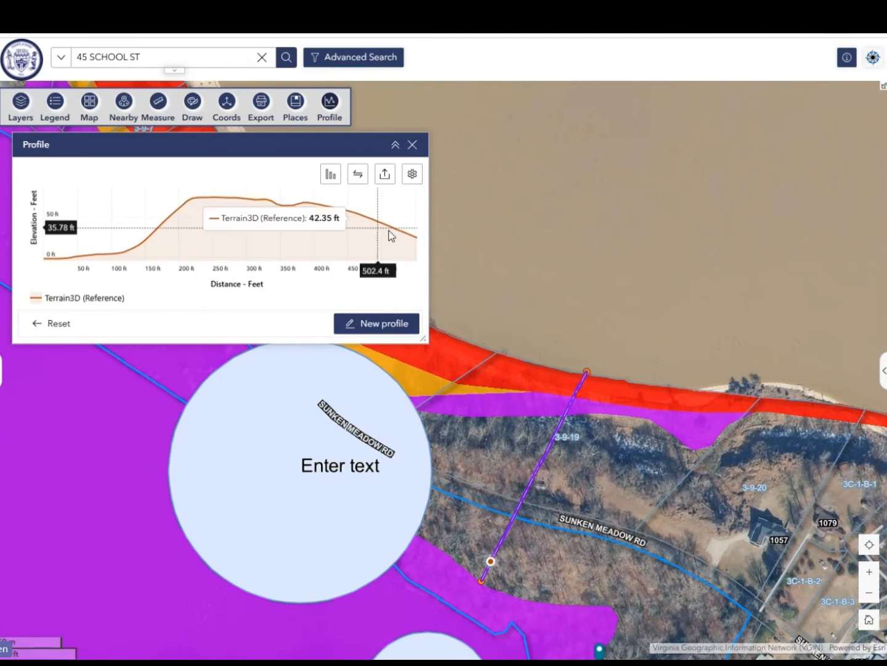
# Export the elevation profile to a CSV file with a custom interval of 10 ft and dismiss the export options
pyautogui.click(386, 177)
pyautogui.click(541, 214)
pyautogui.click(507, 233)
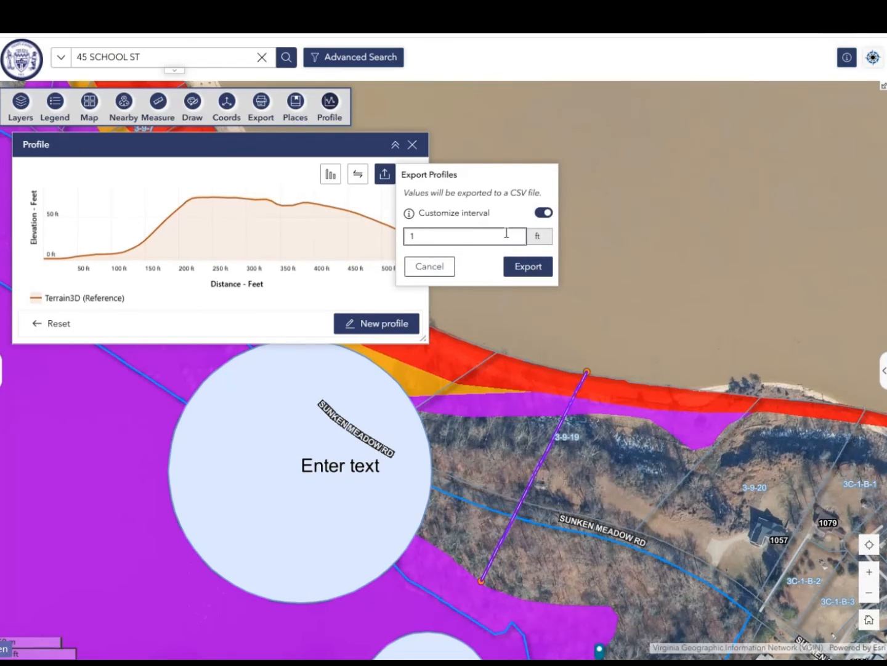
pyautogui.write('0')
pyautogui.click(515, 267)
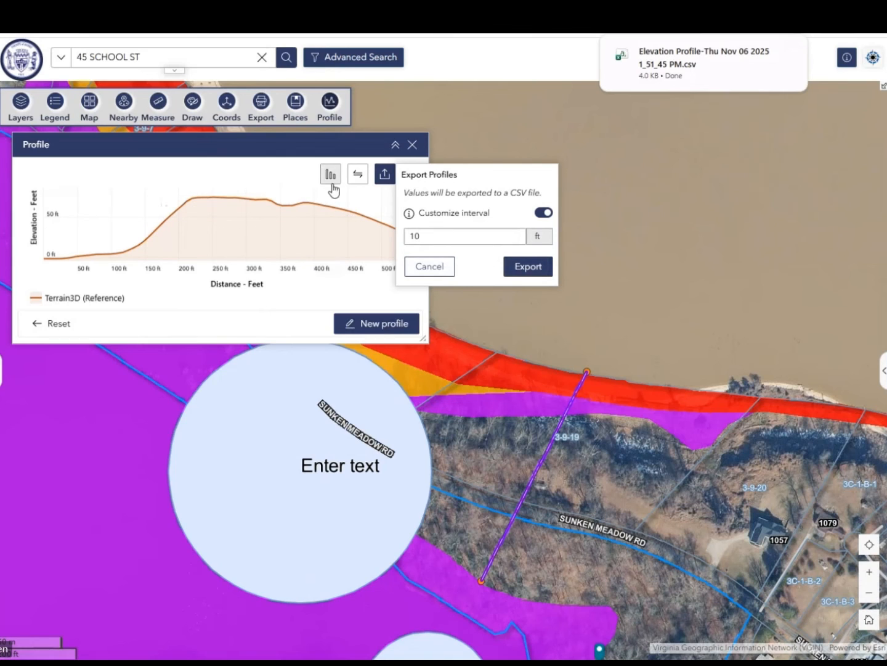
pyautogui.click(825, 73)
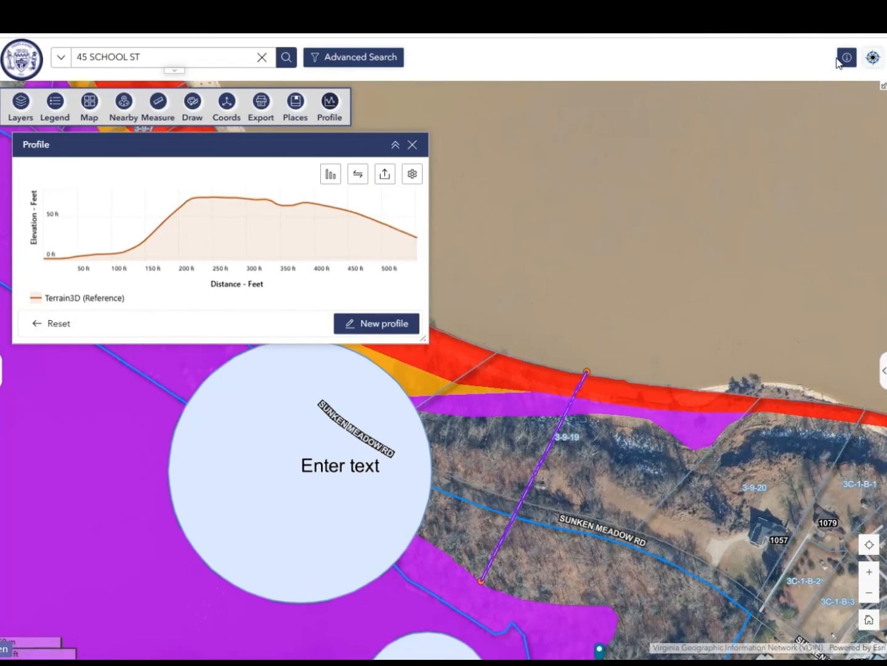
# Open the site's welcome information with its walk-through, contact, user guide and feedback links
pyautogui.click(842, 59)
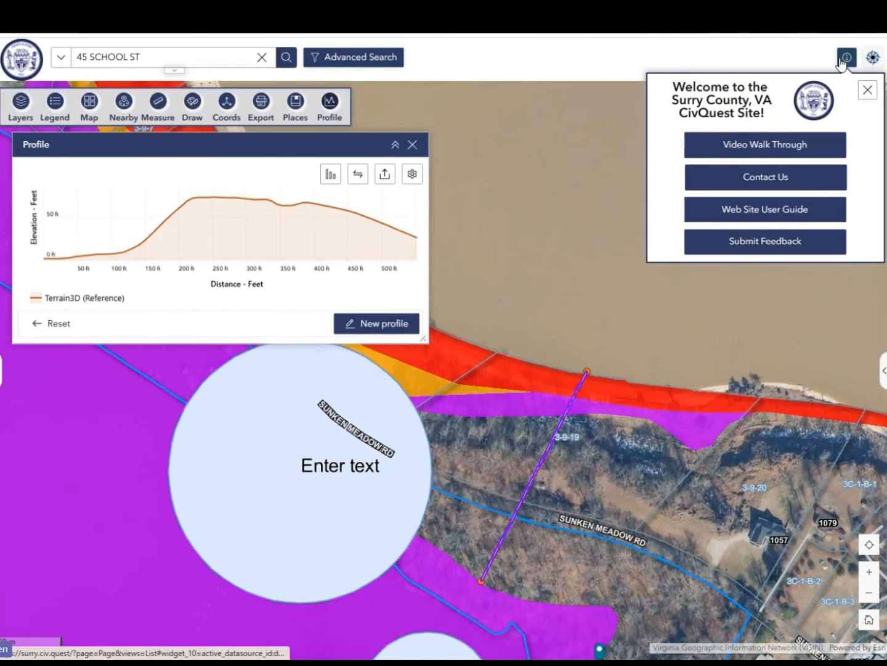